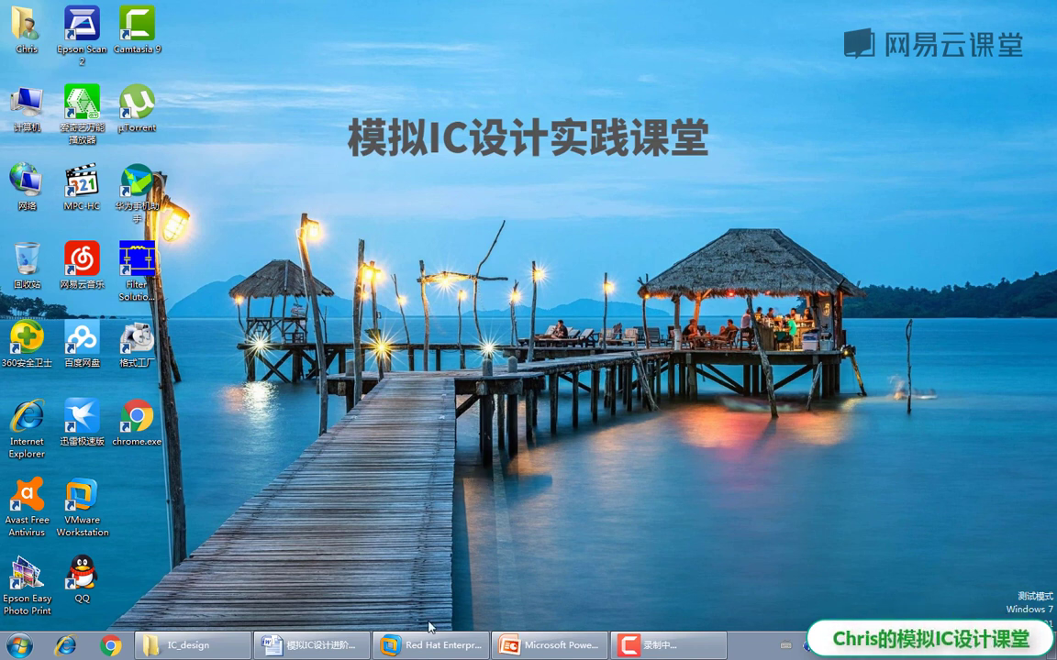
Step: Log in to the Red Hat Enterprise Linux 5 virtual machine with the user's username and password
left_click(434, 650)
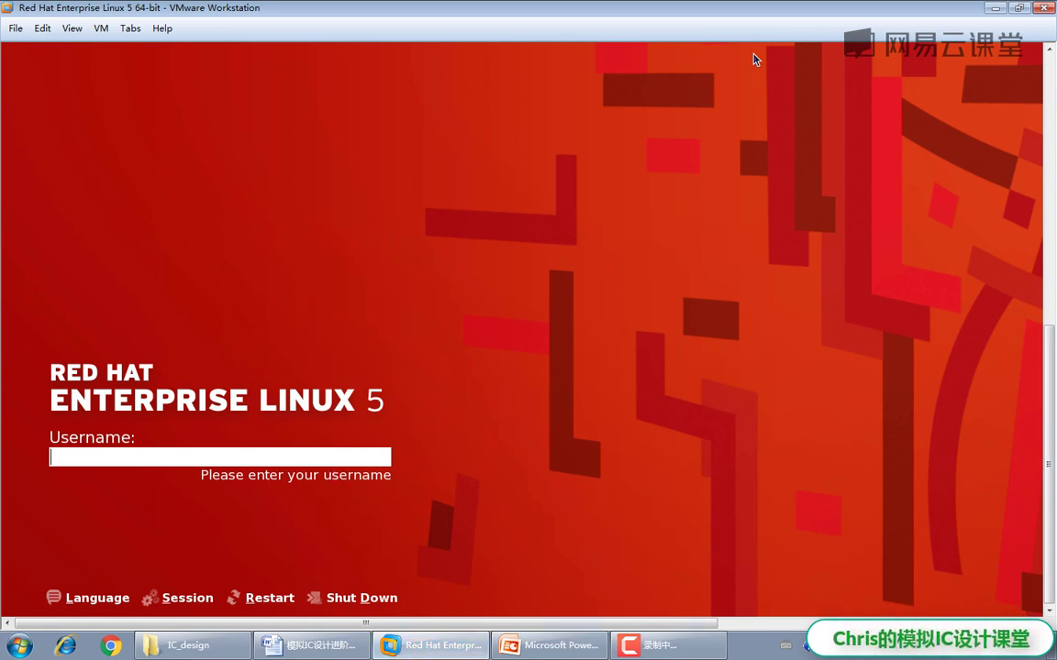
key("Return")
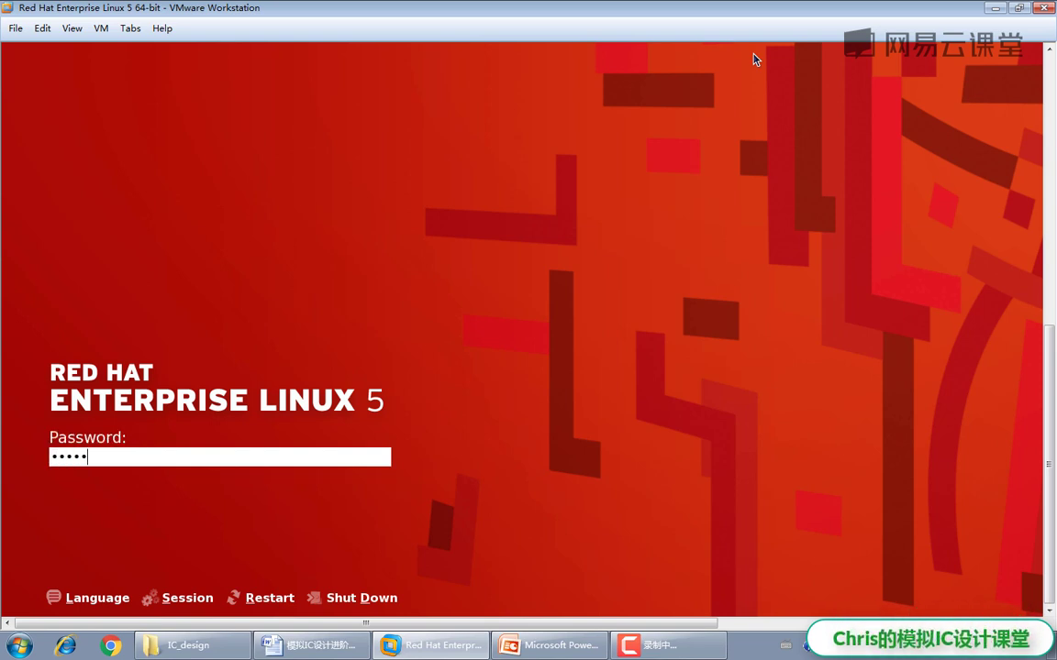
key("Return")
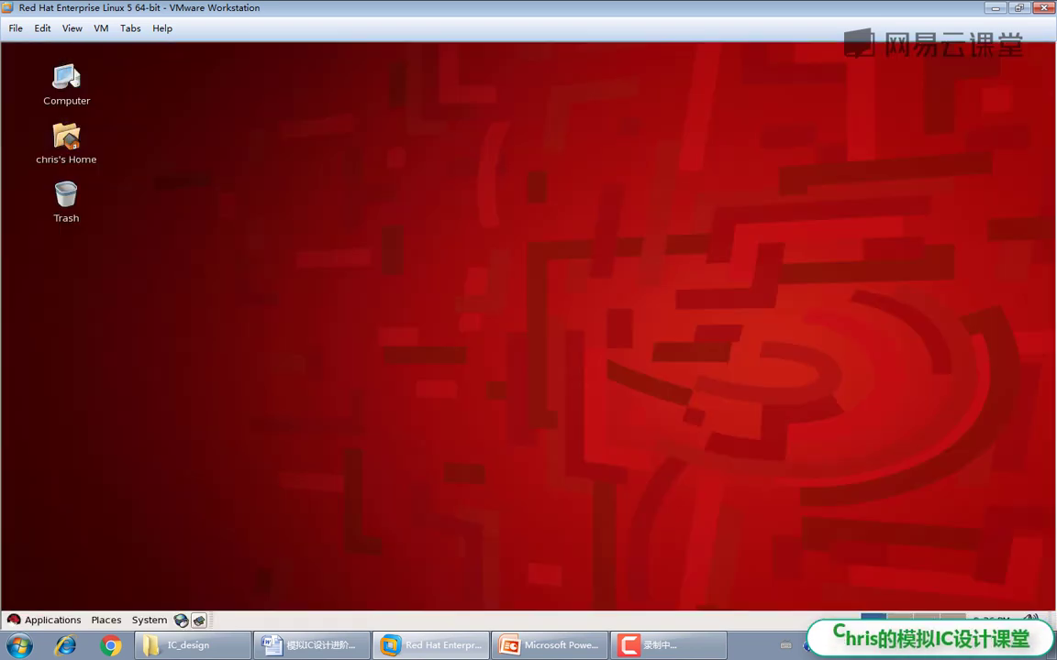
Step: Open a desktop terminal and run 'll -a' to list all home files, highlighting .cshrc
right_click(448, 166)
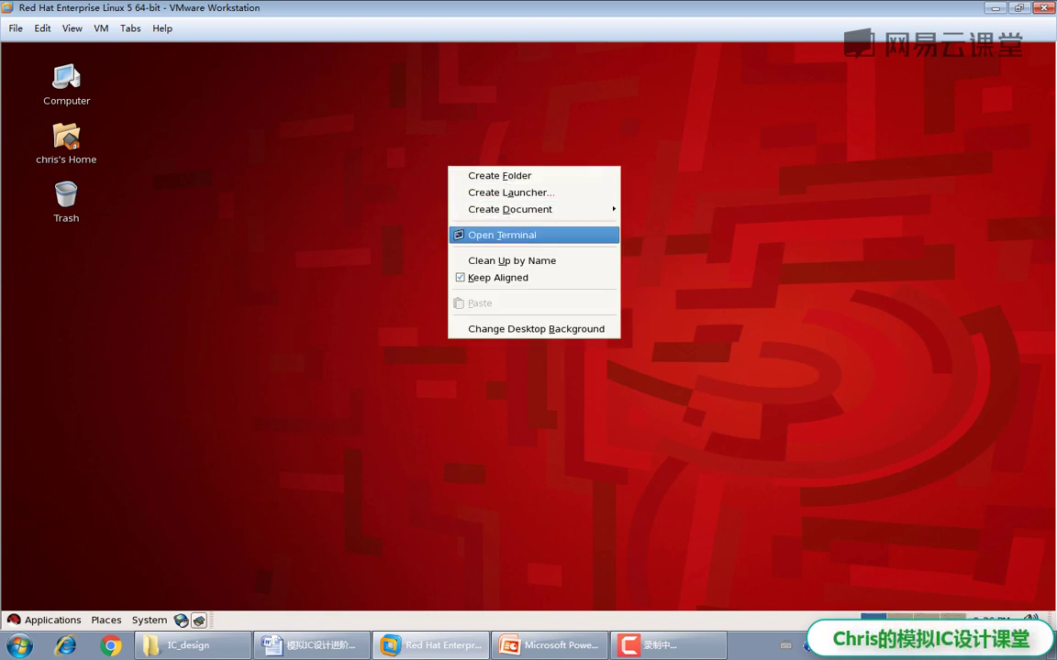
left_click(502, 235)
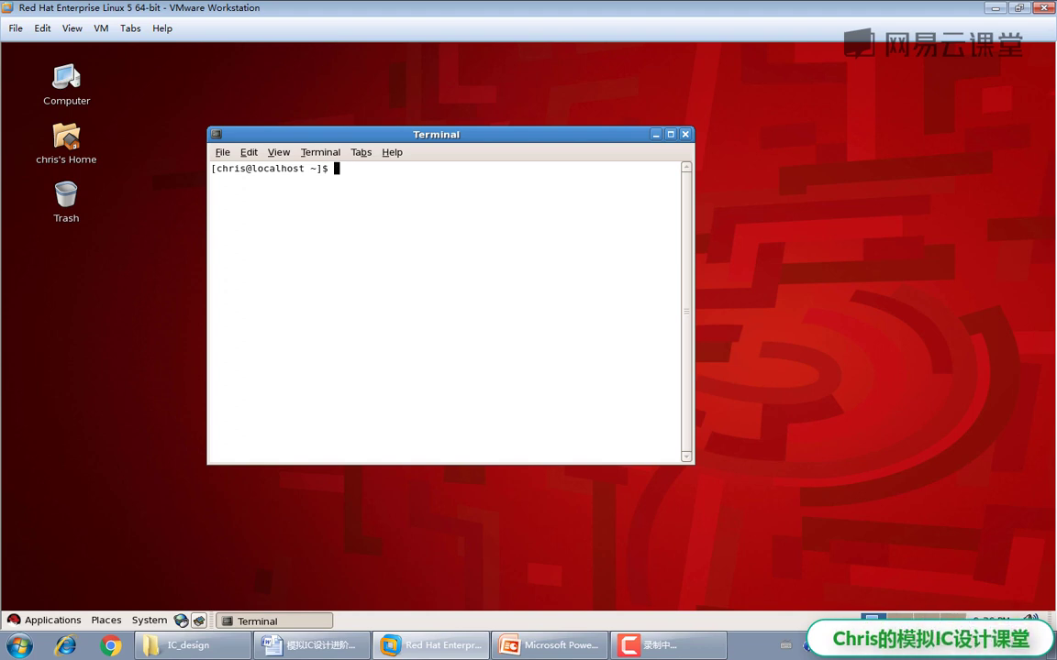
type("ll -a")
key("Return")
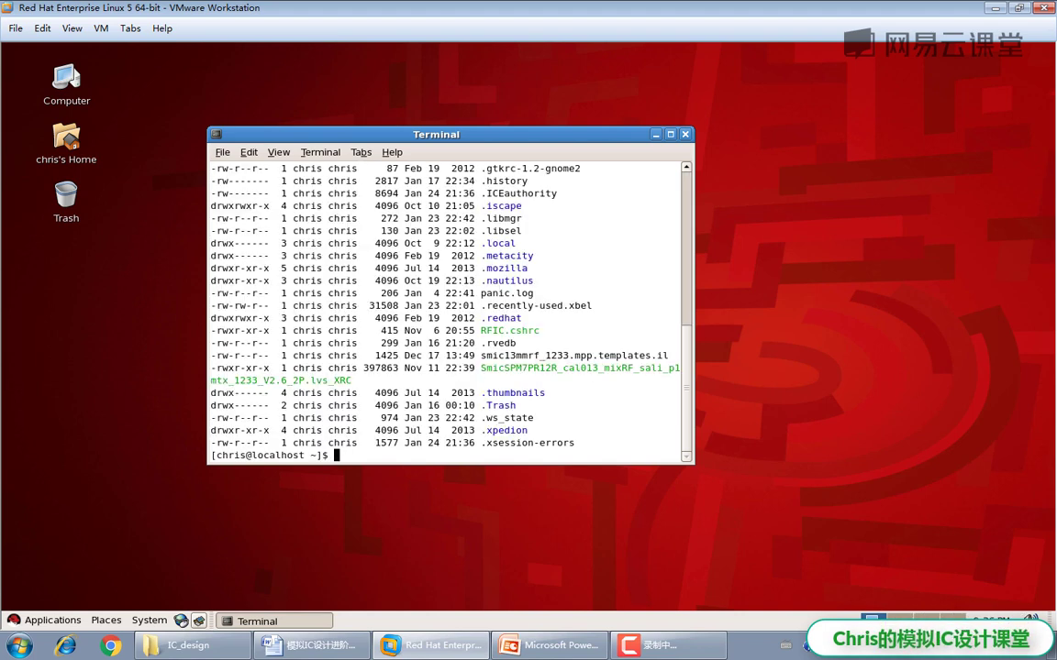
scroll(447, 312, "up", 10)
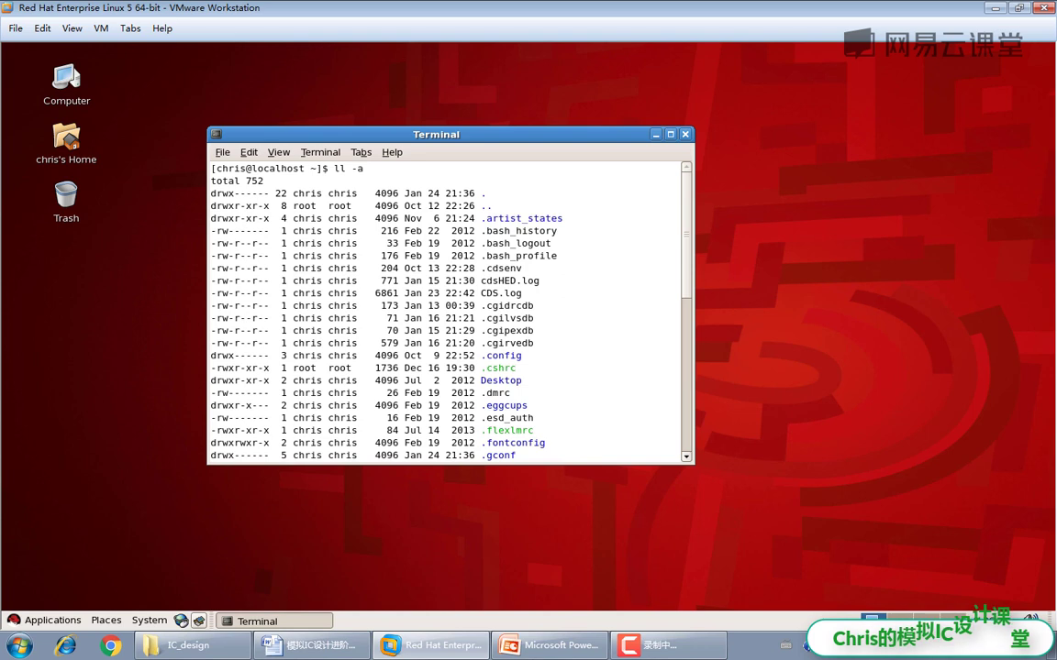
double_click(498, 368)
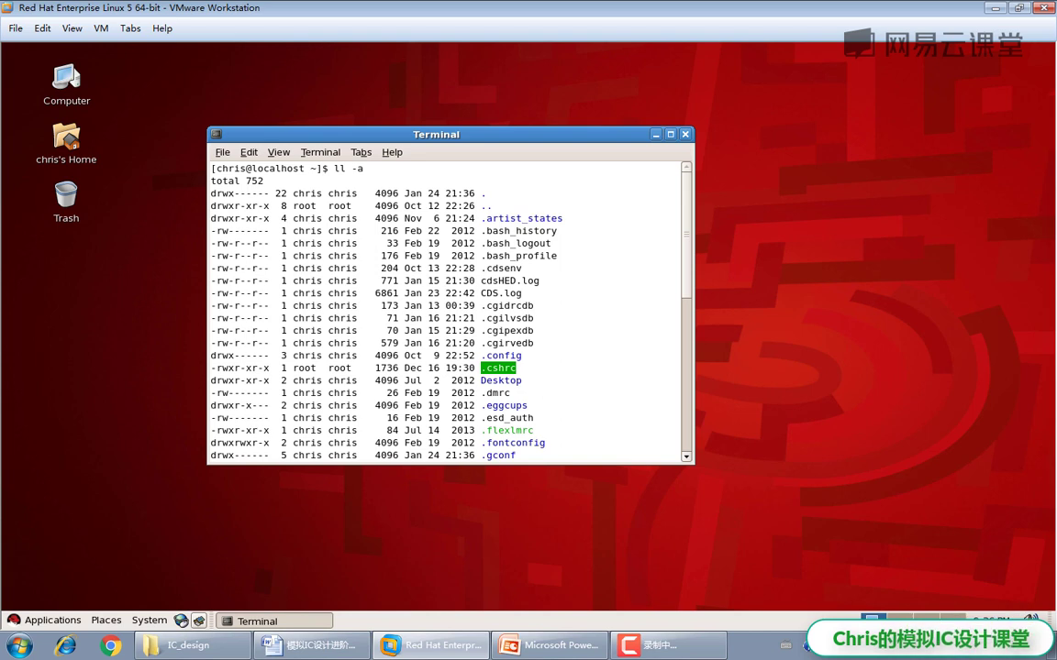
scroll(449, 312, "down", 10)
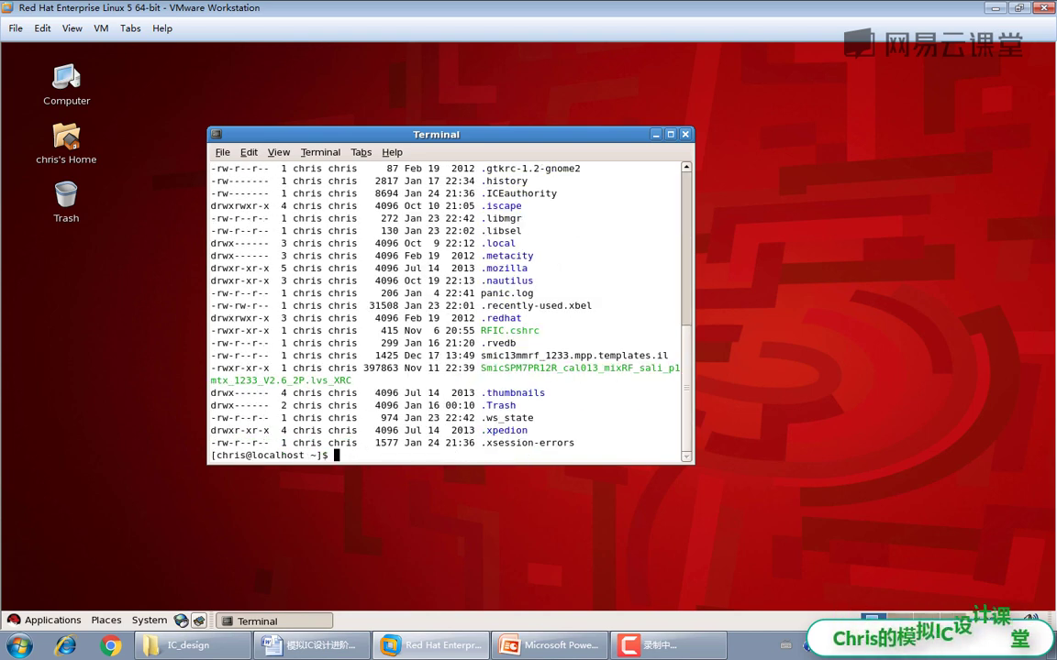
type("i")
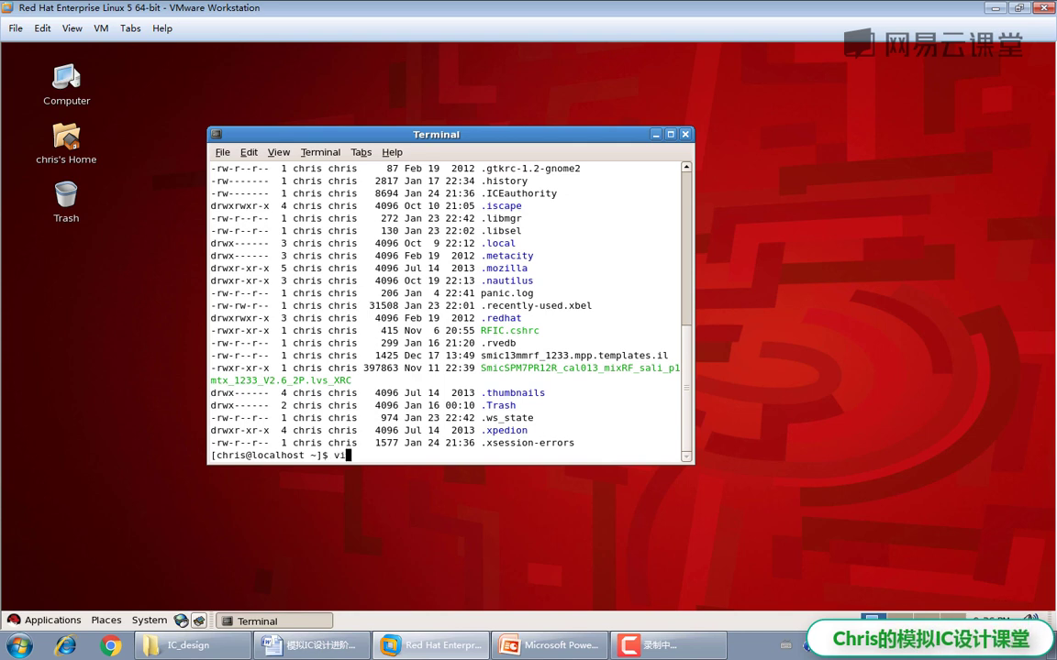
type(" .cshrc")
key("Return")
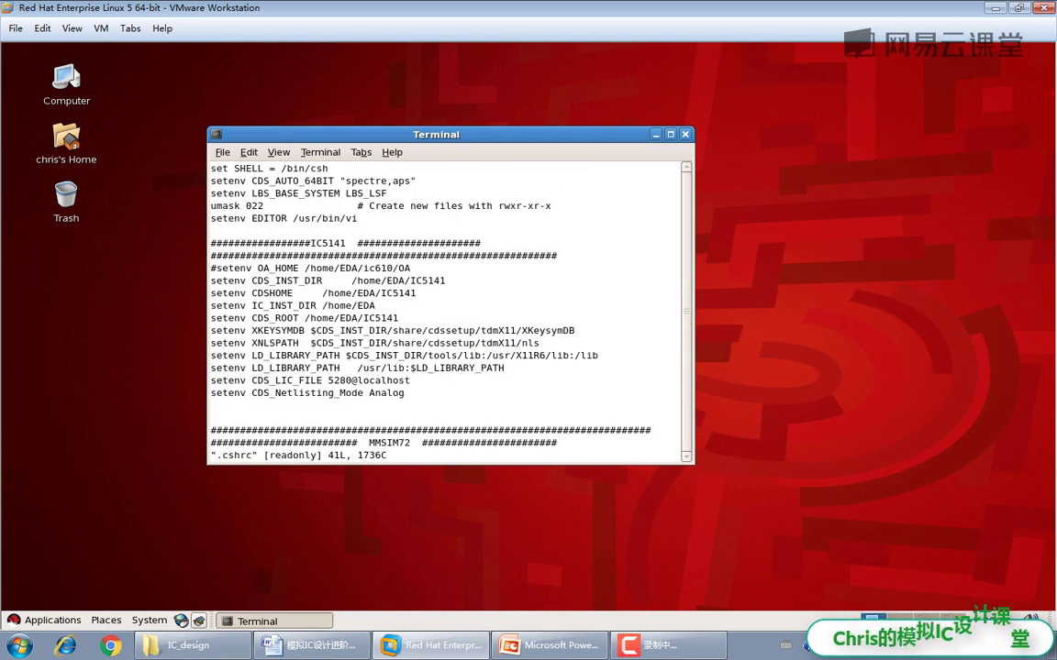
key("Down")
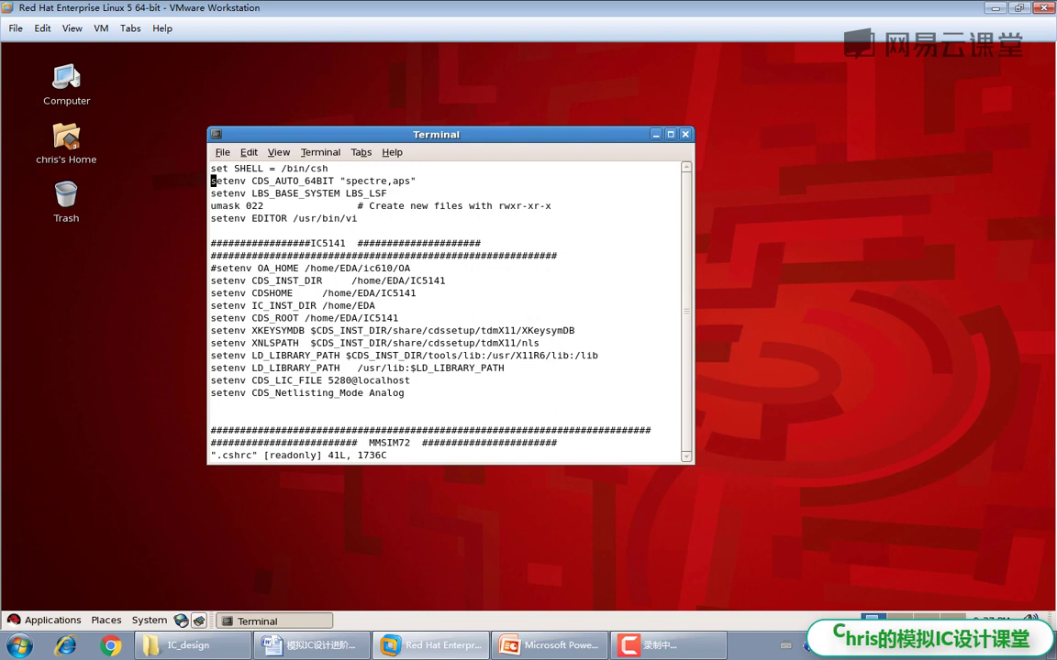
key("l")
key("l")
key("l")
key("l")
key("l")
key("l")
key("l")
key("l")
key("l")
key("l")
key("l")
key("l")
key("l")
key("l")
key("l")
key("l")
key("l")
key("l")
key("l")
key("l")
key("l")
key("h")
key("h")
key("h")
key("h")
key("h")
key("h")
key("h")
key("h")
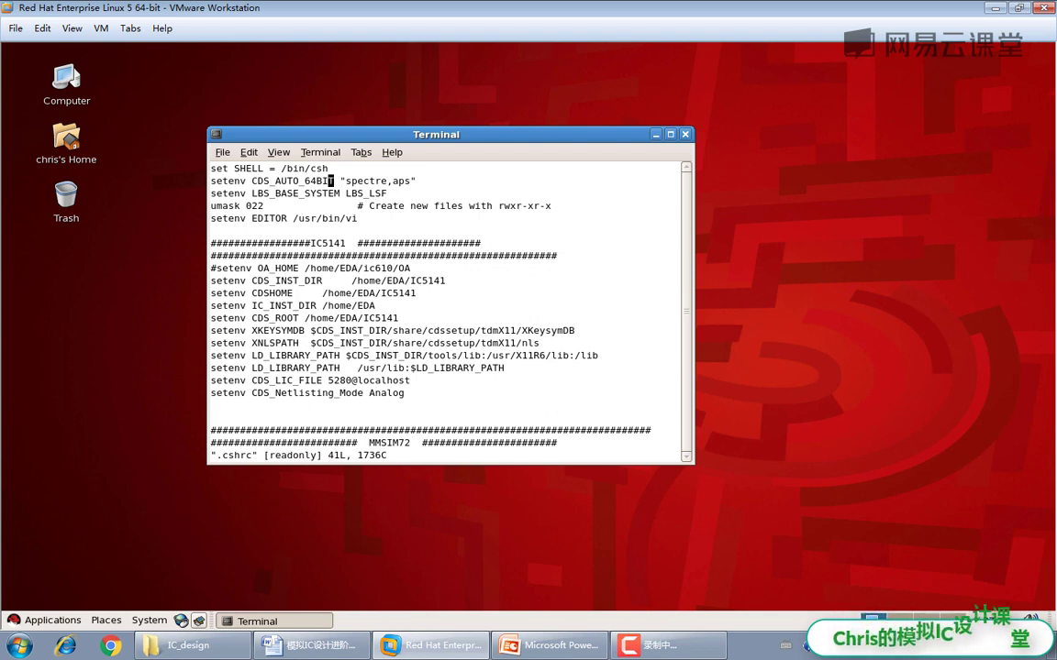
key("h")
key("h")
key("h")
key("h")
key("h")
key("h")
key("h")
key("h")
key("h")
key("h")
key("h")
key("h")
key("h")
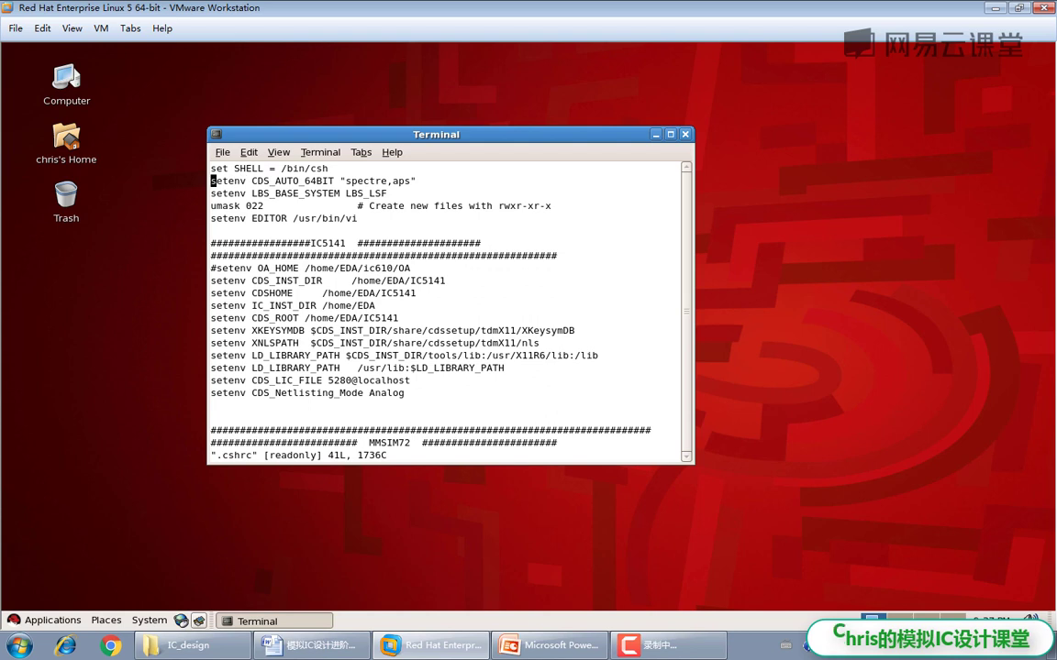
key("l")
key("l")
key("l")
key("l")
key("l")
key("l")
key("l")
key("l")
key("l")
key("l")
key("l")
key("l")
key("l")
key("l")
key("l")
key("l")
key("l")
key("l")
key("l")
key("l")
key("l")
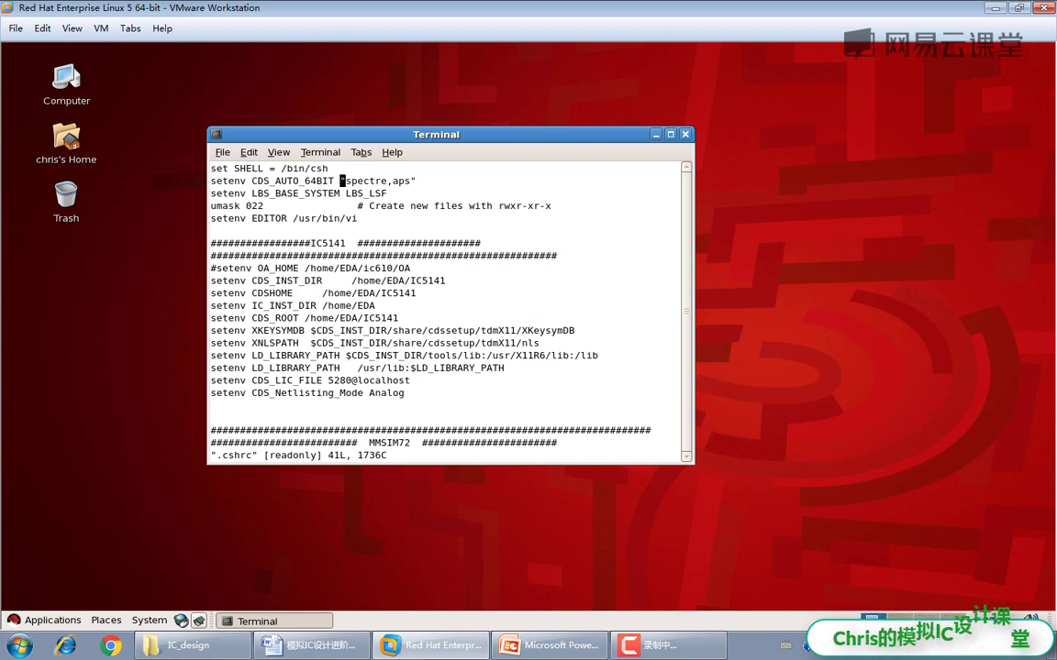
key("l")
key("l")
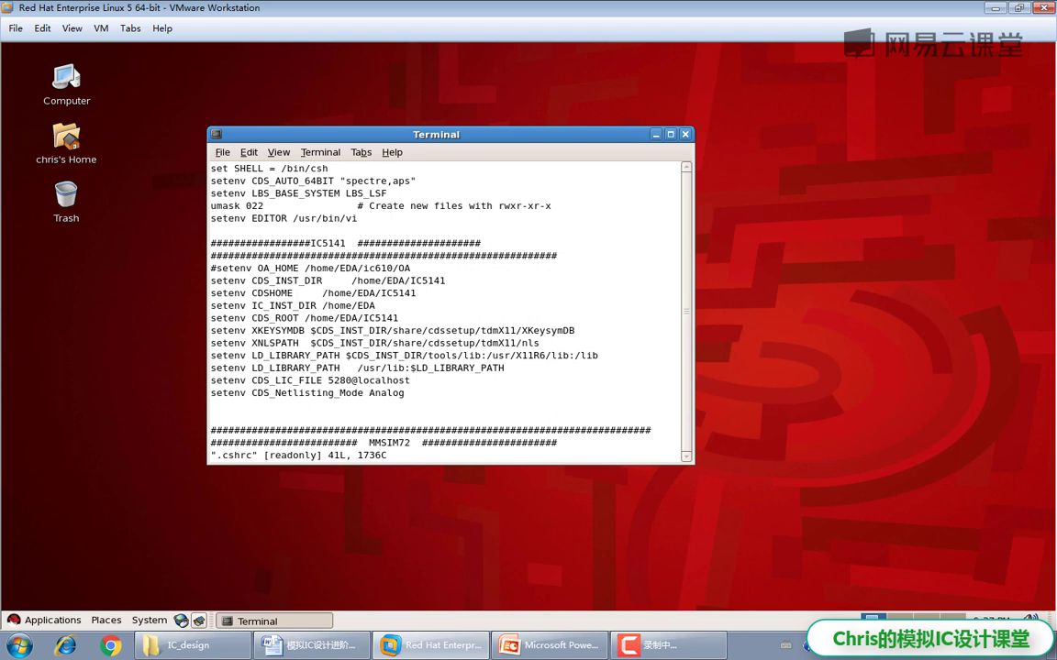
key("l")
key("l")
key("l")
key("l")
key("l")
key("l")
key("l")
key("l")
key("l")
type(":")
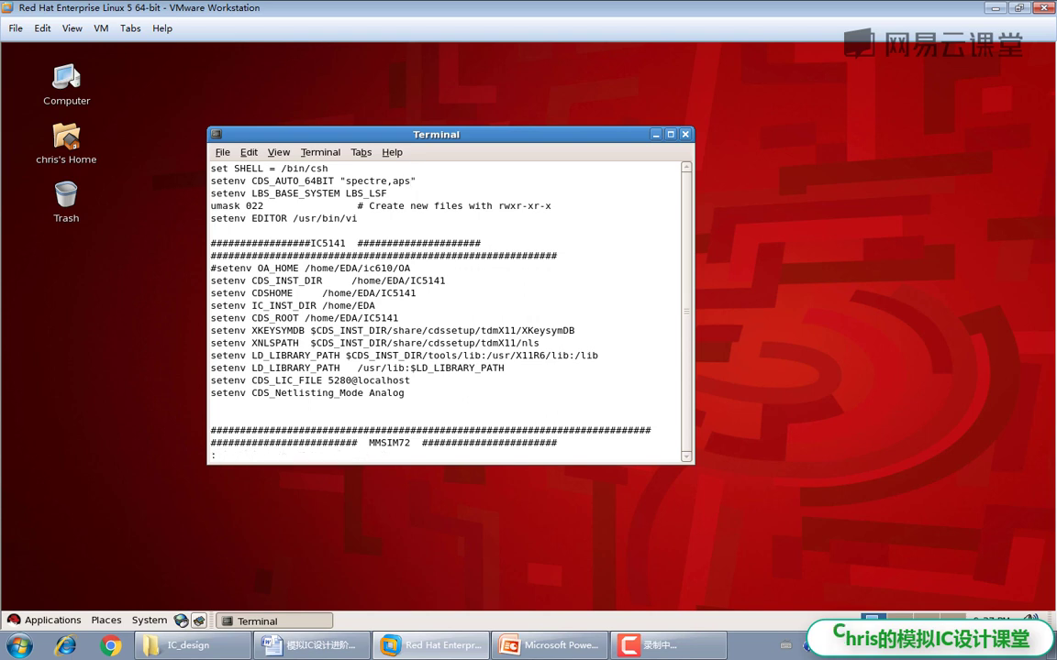
type("wq!")
key("Return")
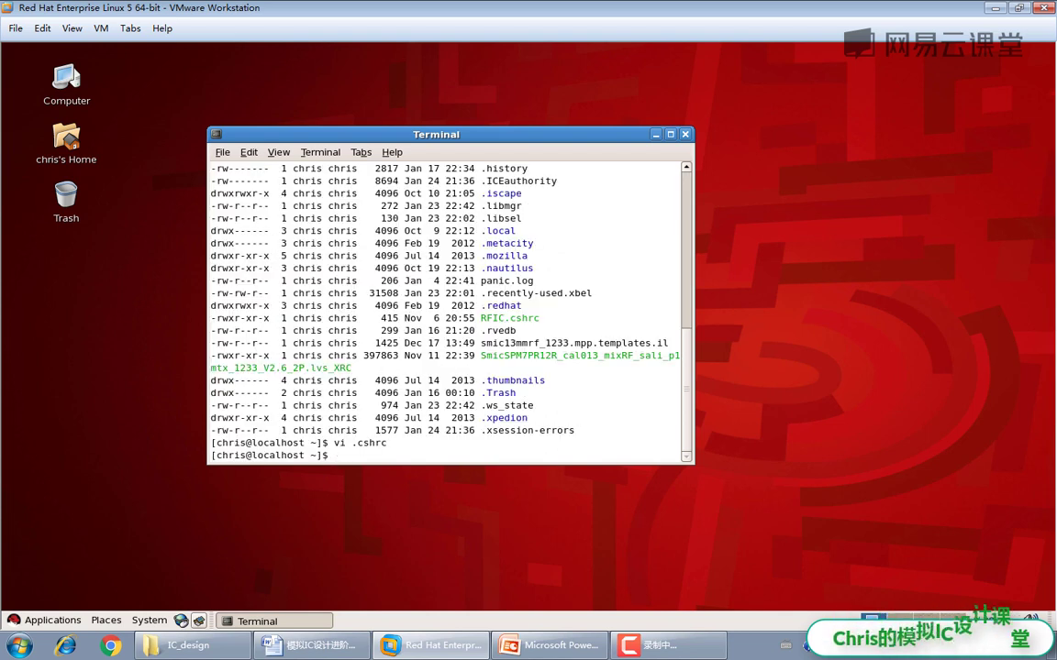
Step: Source RFIC.cshrc, launch icfb, minimize the terminal and center the CDS.log window
left_click_drag(436, 134, 478, 120)
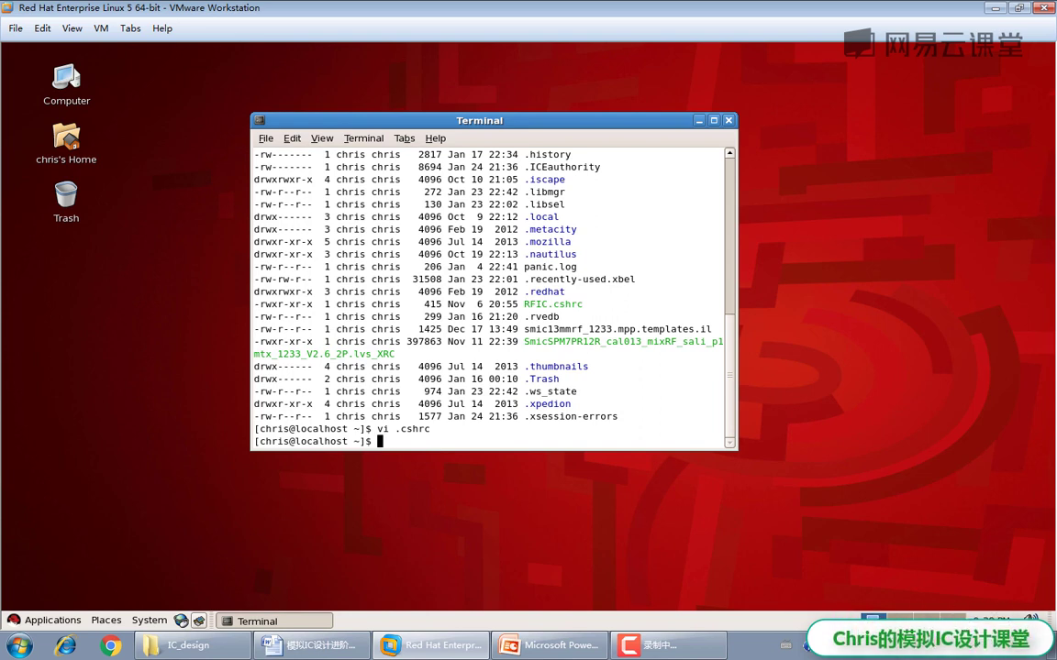
type("source RFIC.cshrc")
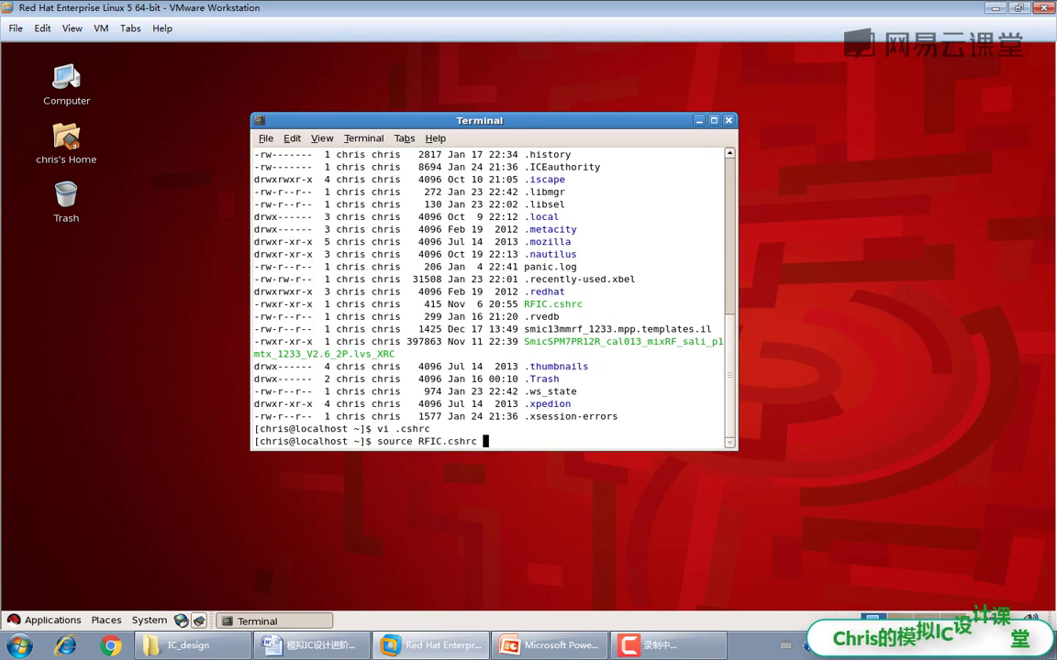
key("Return")
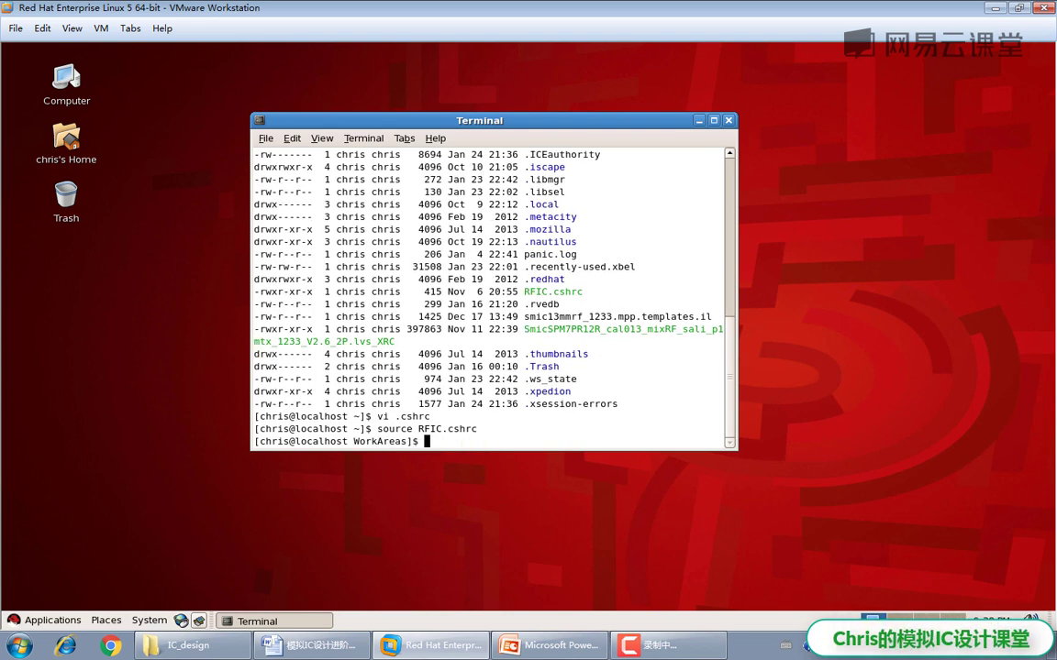
type("icfb")
key("Return")
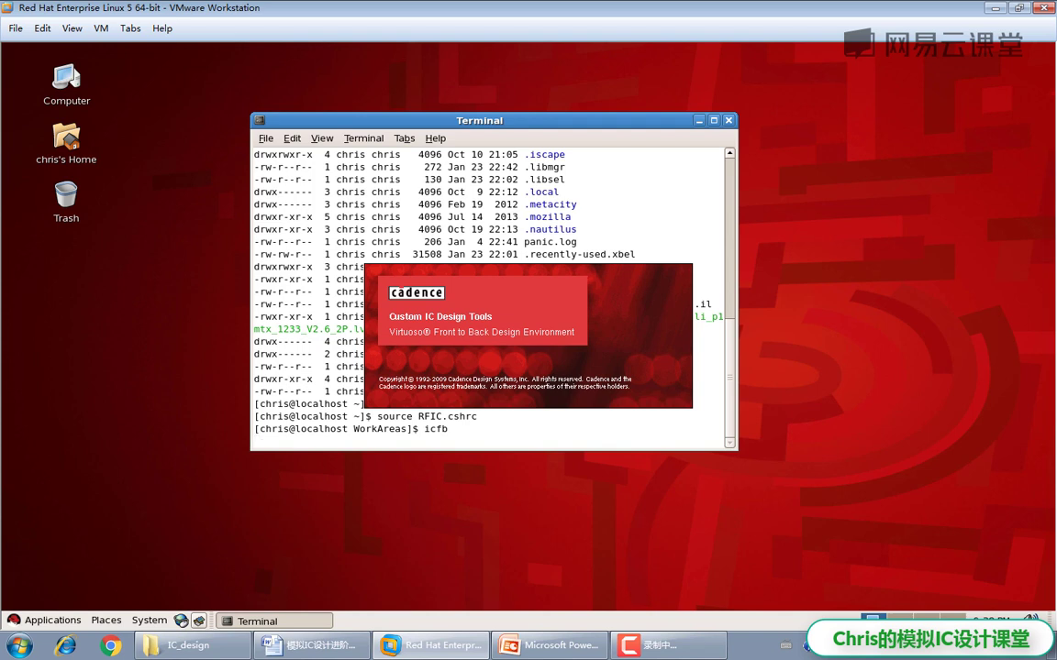
left_click(699, 120)
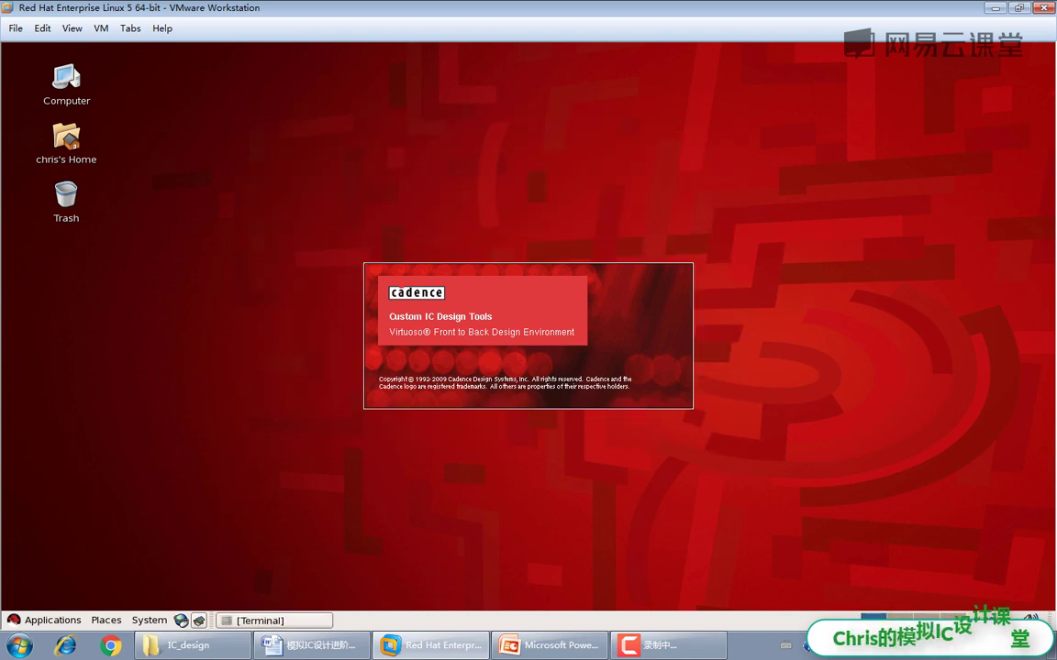
left_click_drag(271, 569, 280, 319, "alt")
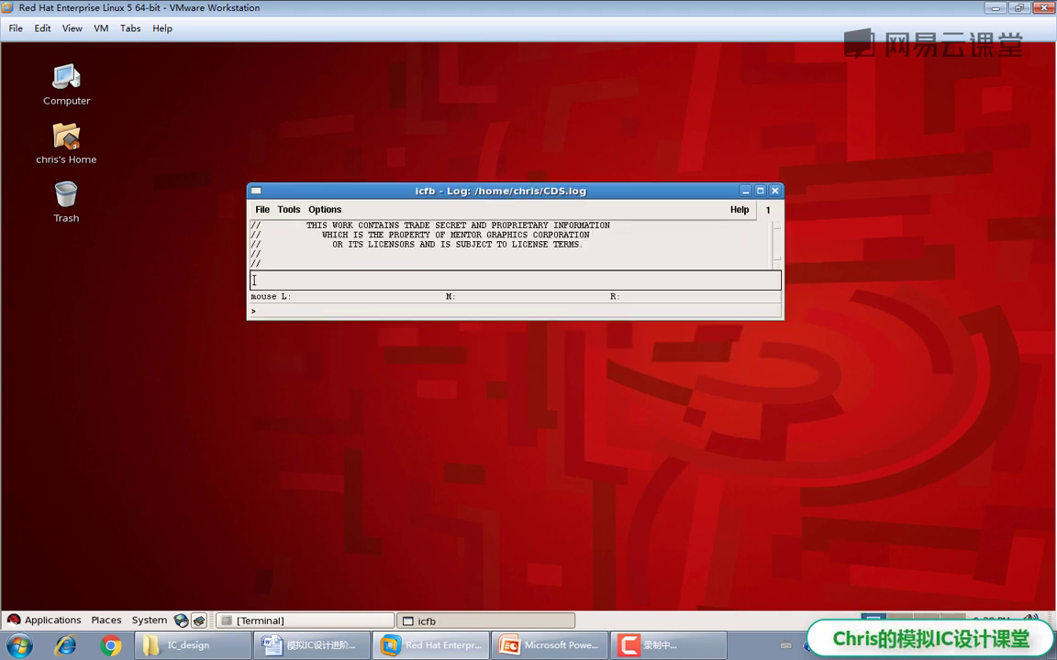
Step: Open Library Manager, go to RFIC's Bandgap cell, and view its schematic read-only, then close it
left_click(289, 209)
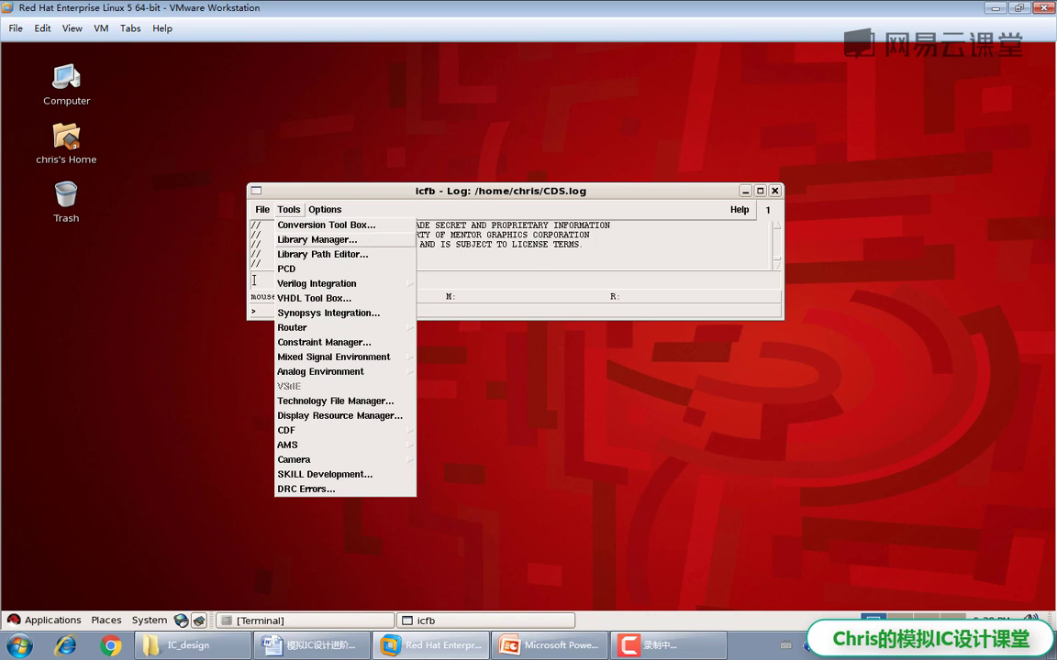
left_click(317, 238)
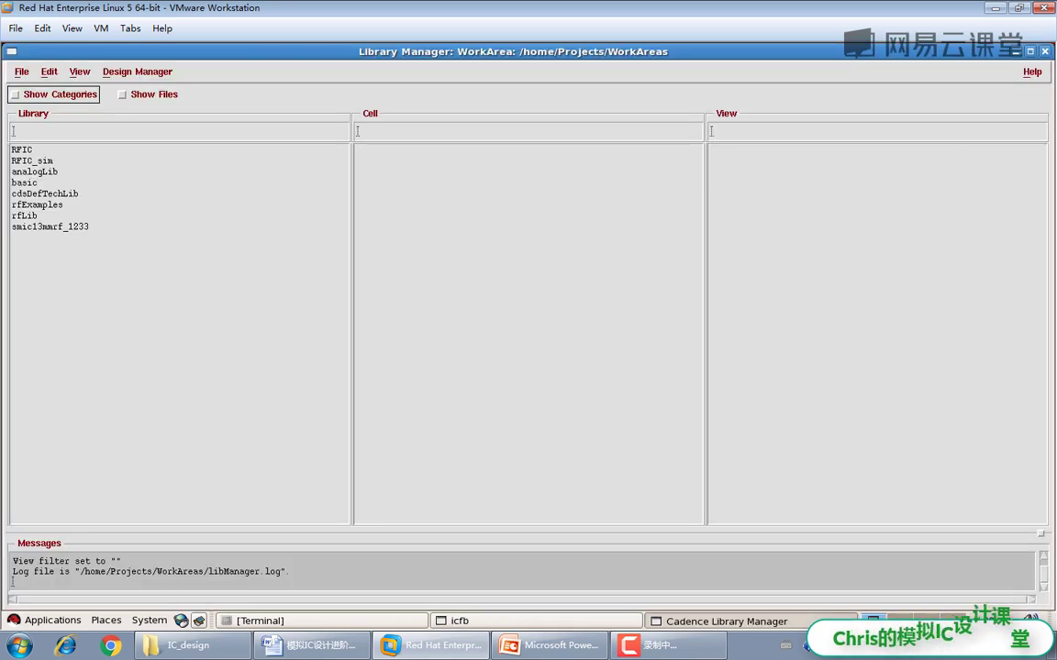
left_click(21, 150)
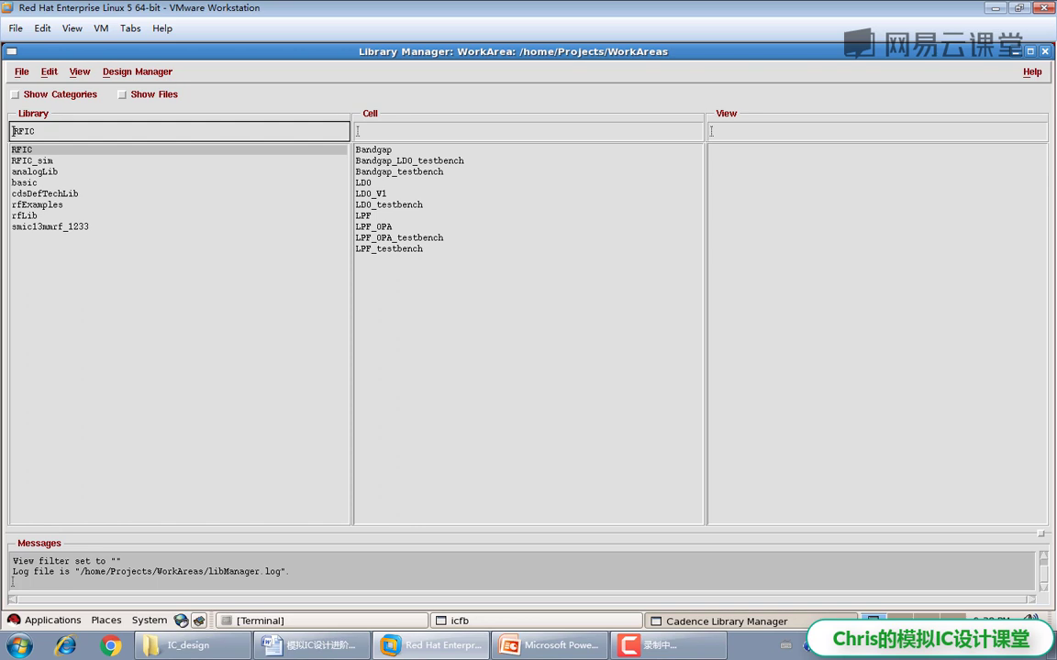
left_click(373, 150)
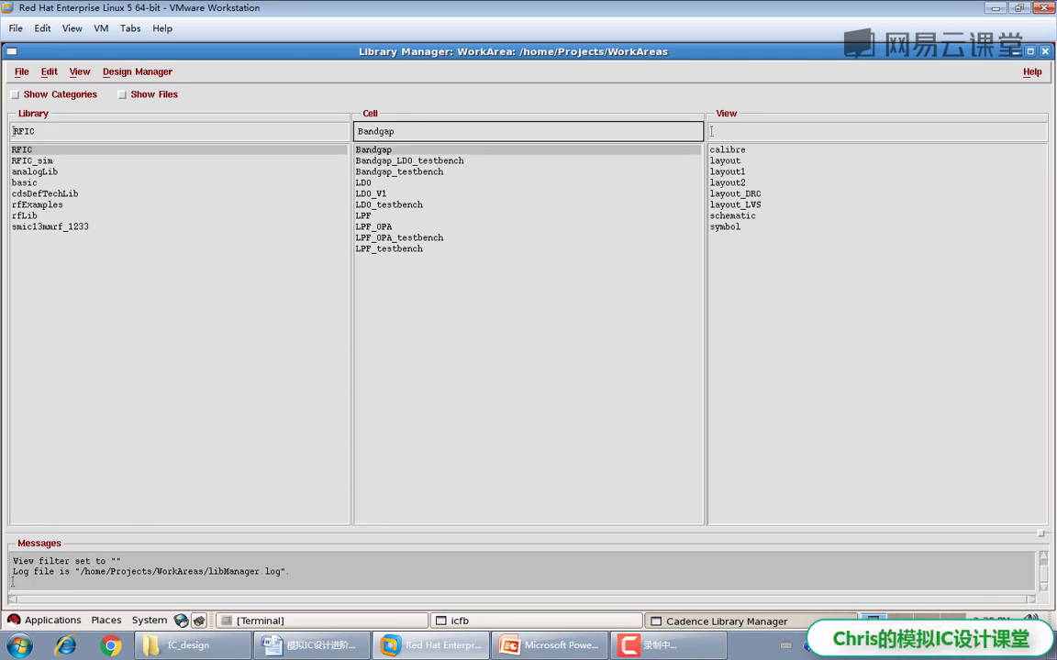
left_click(732, 215)
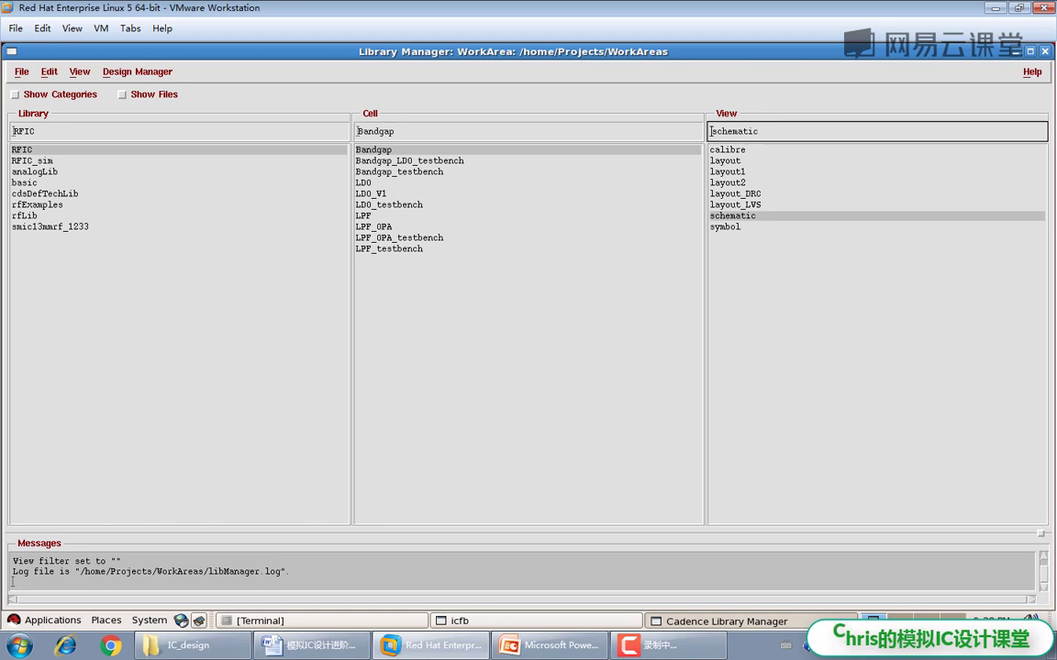
right_click(752, 218)
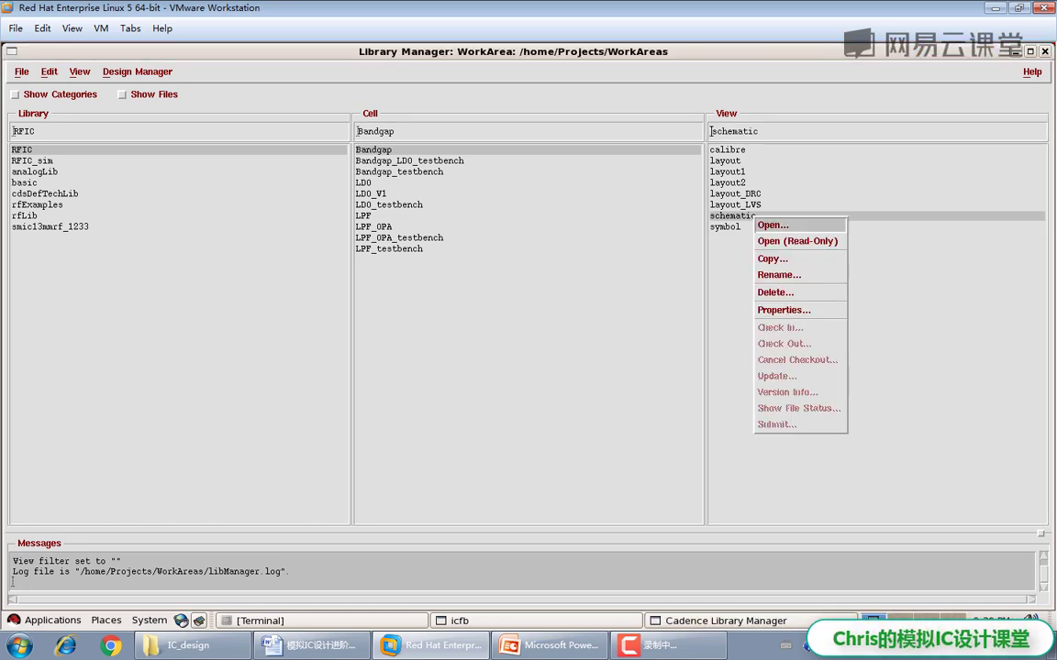
left_click(796, 241)
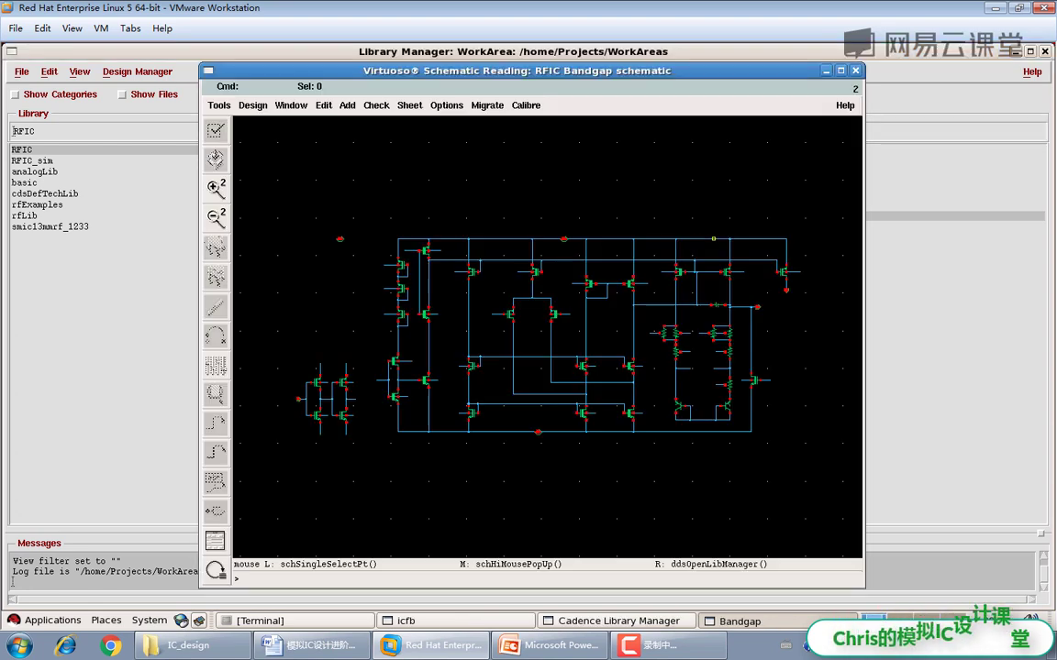
key("ctrl+w")
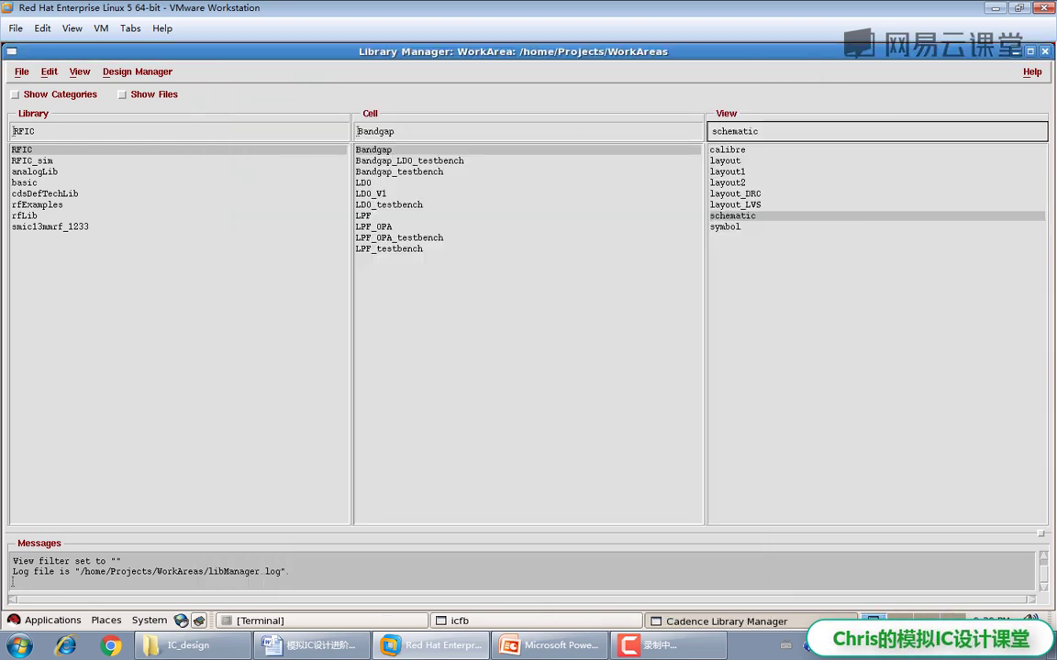
Step: Open the Bandgap layout read-only, show all hierarchy levels, then close it
left_click(724, 160)
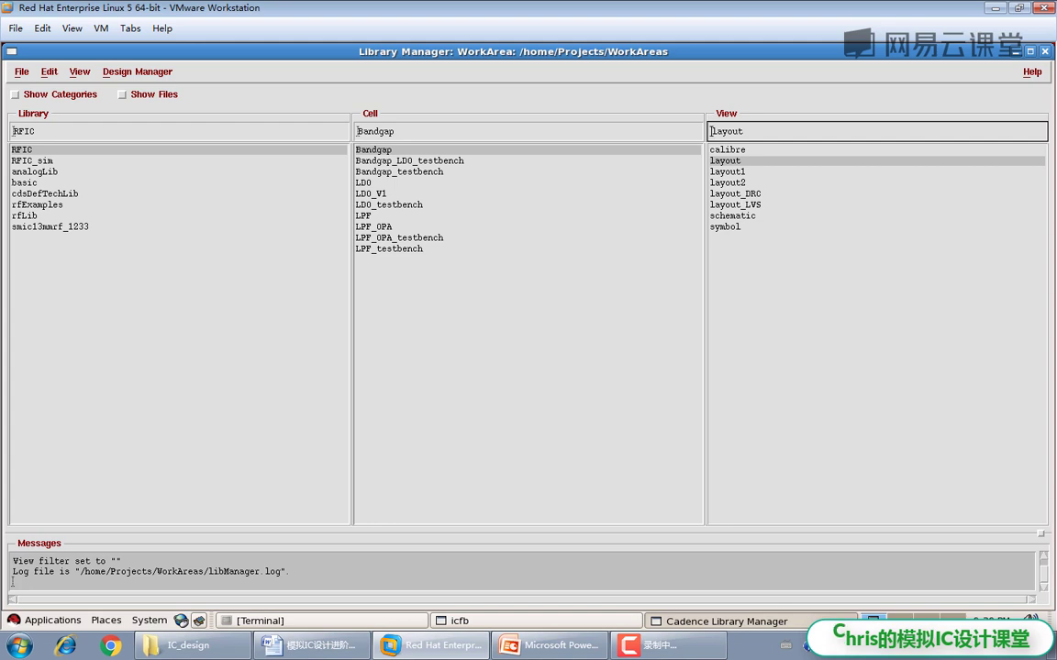
key("Down")
key("Down")
key("Down")
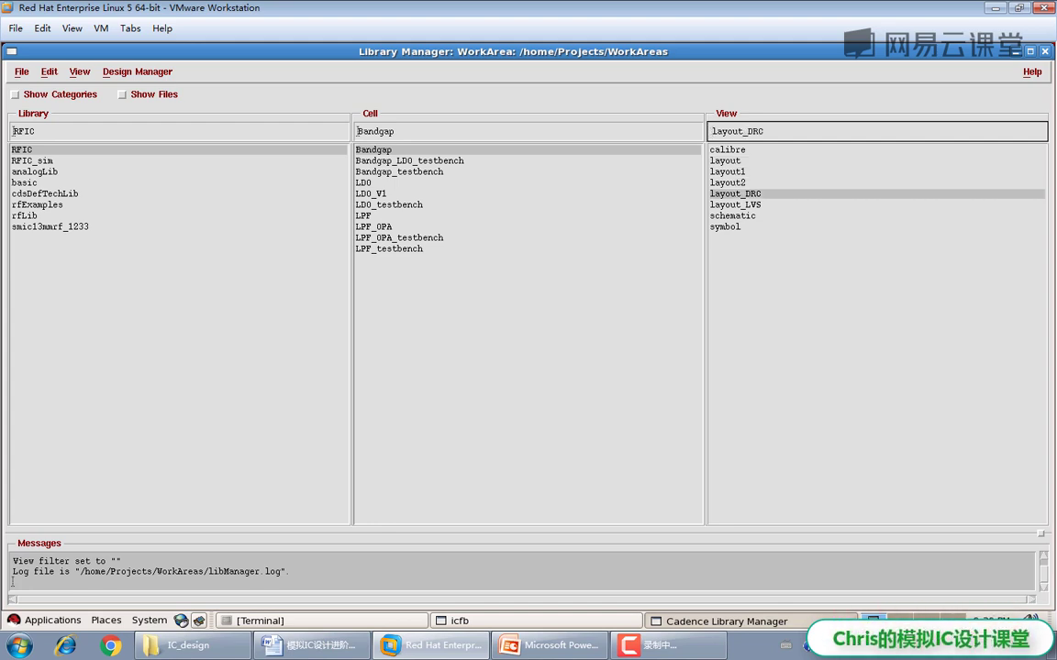
key("Down")
key("Up")
key("Up")
key("Up")
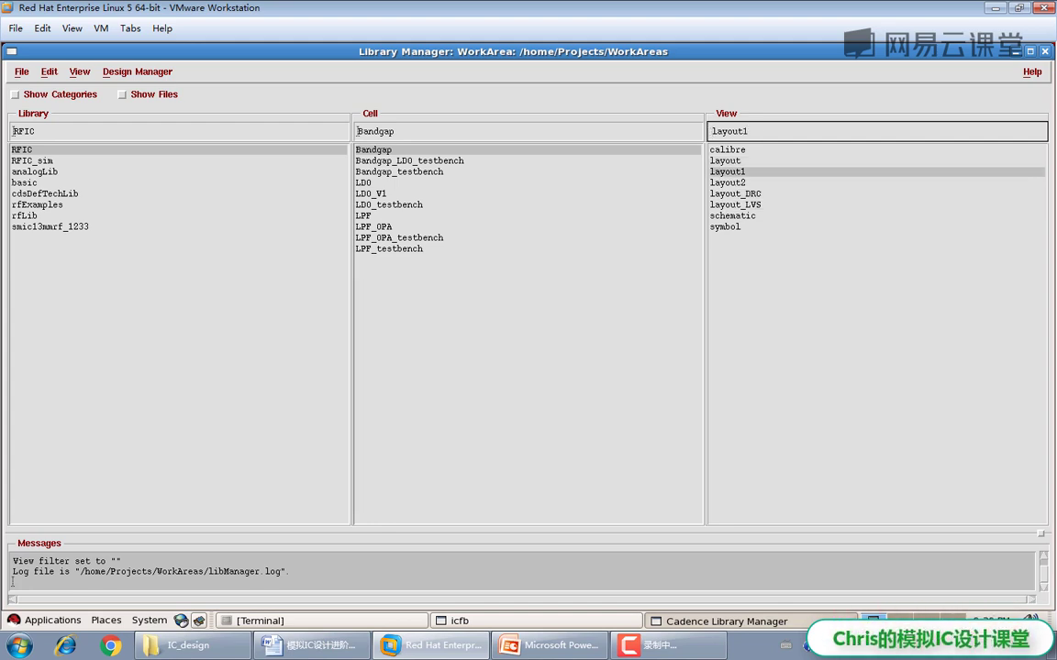
right_click(745, 160)
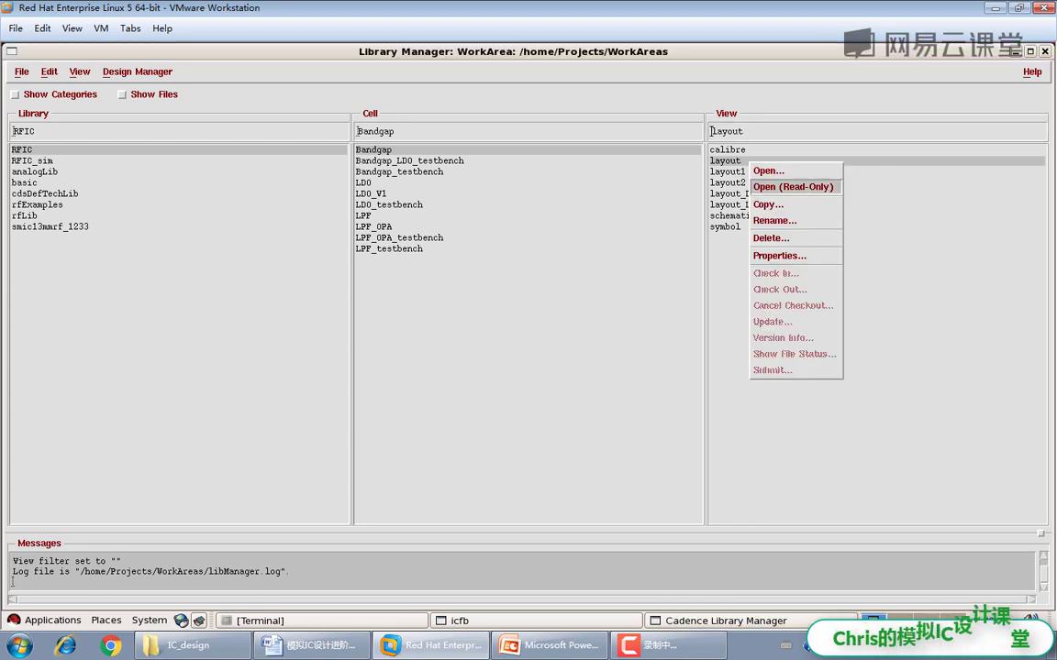
left_click(771, 184)
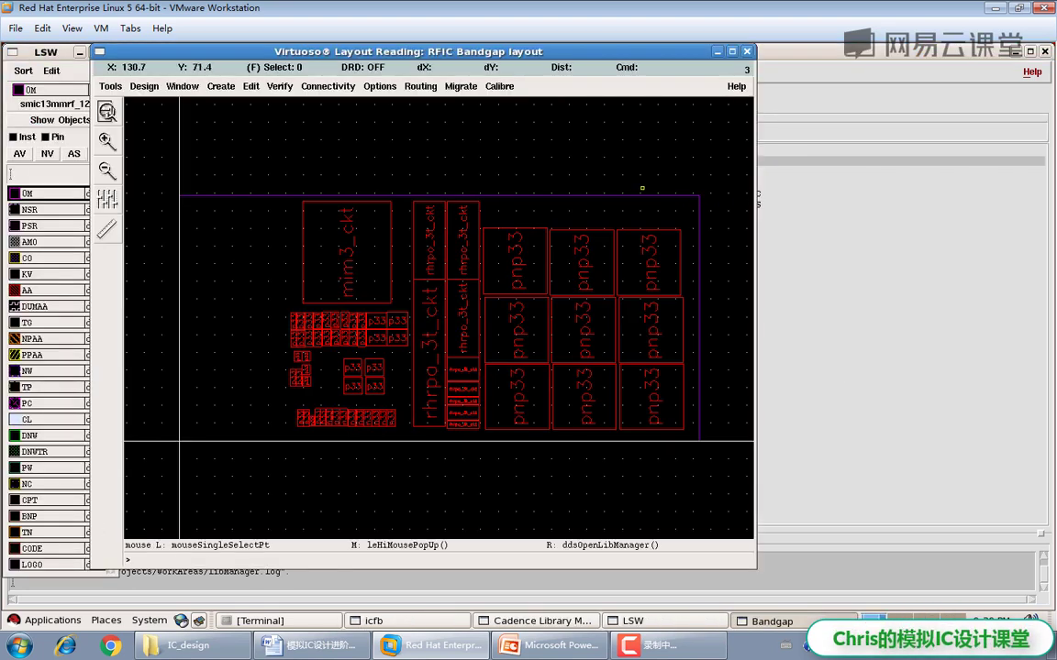
key("shift+f")
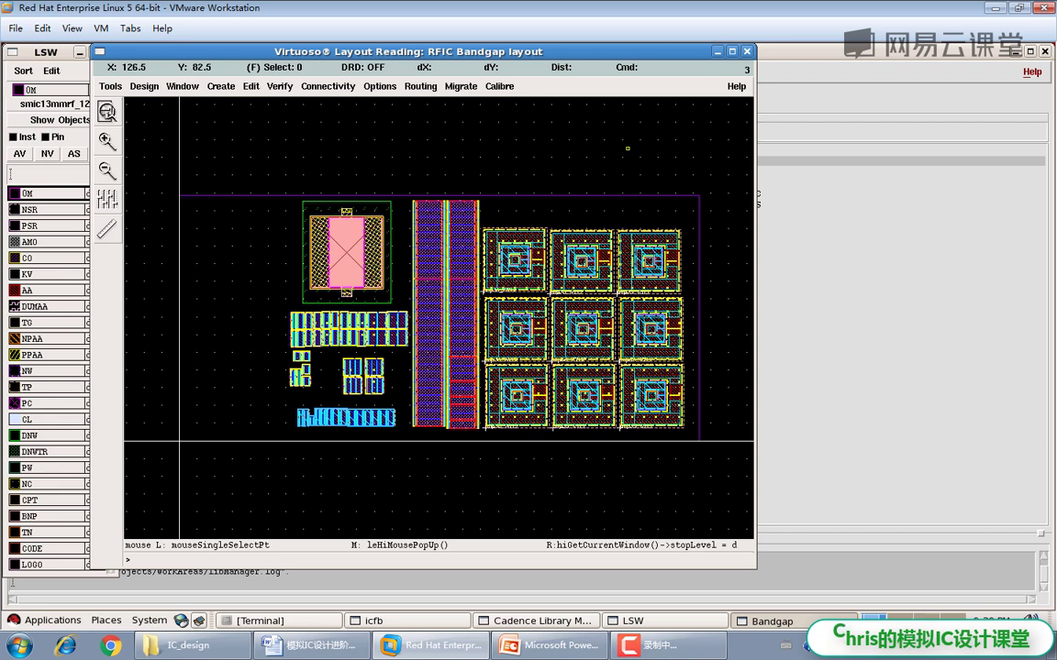
key("ctrl+w")
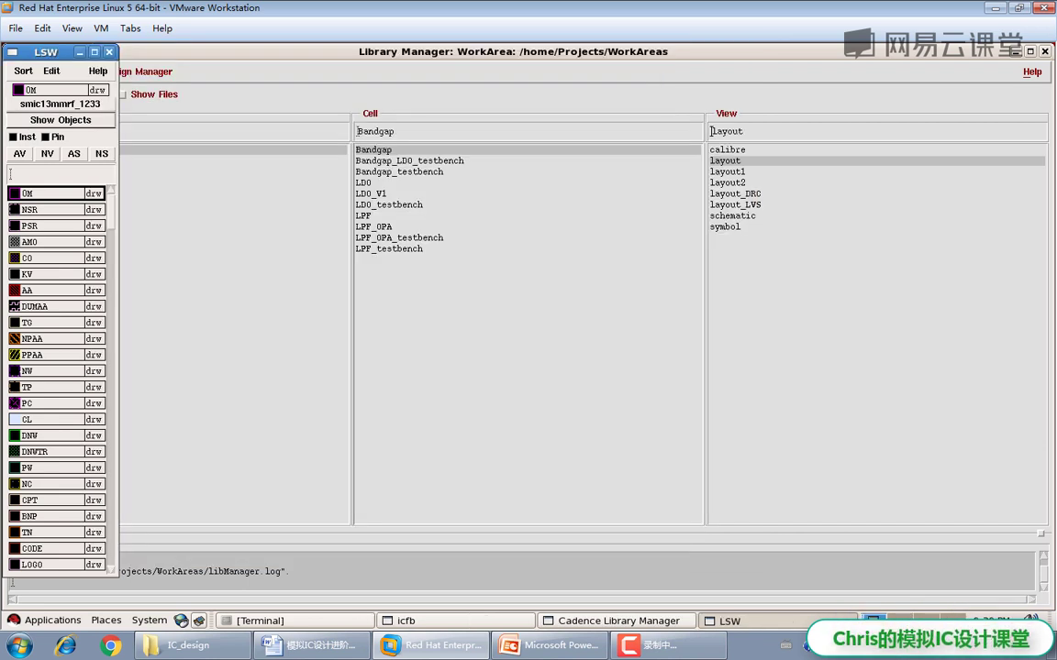
Step: Open and close the Bandgap layout1, layout2 and layout_DRC views read-only in turn
left_click(12, 582)
right_click(725, 171)
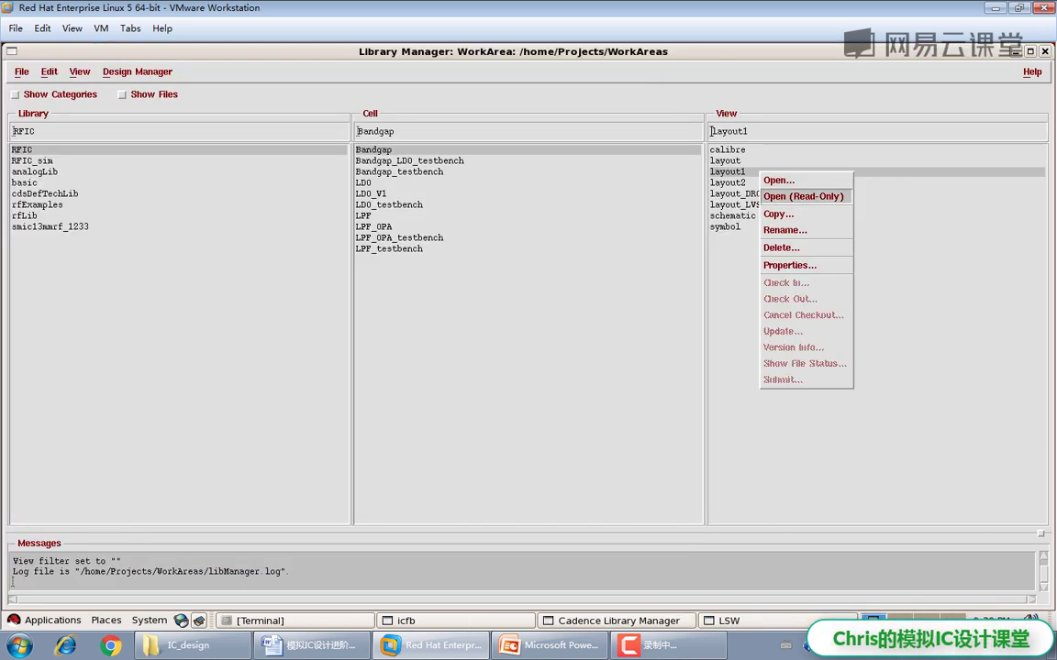
left_click(724, 178)
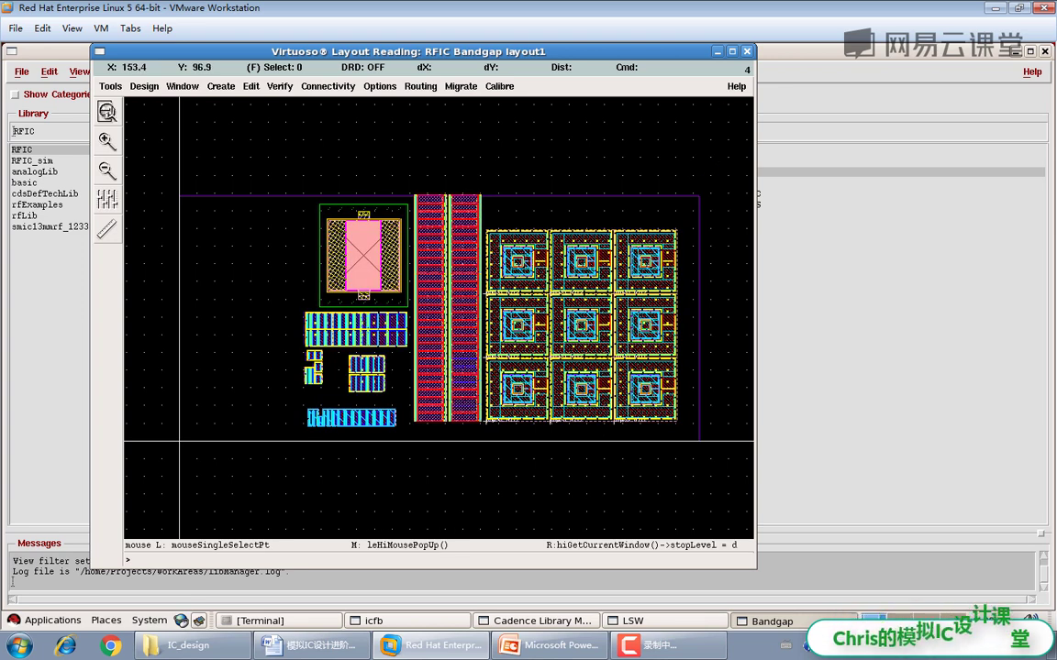
key("ctrl+w")
right_click(757, 182)
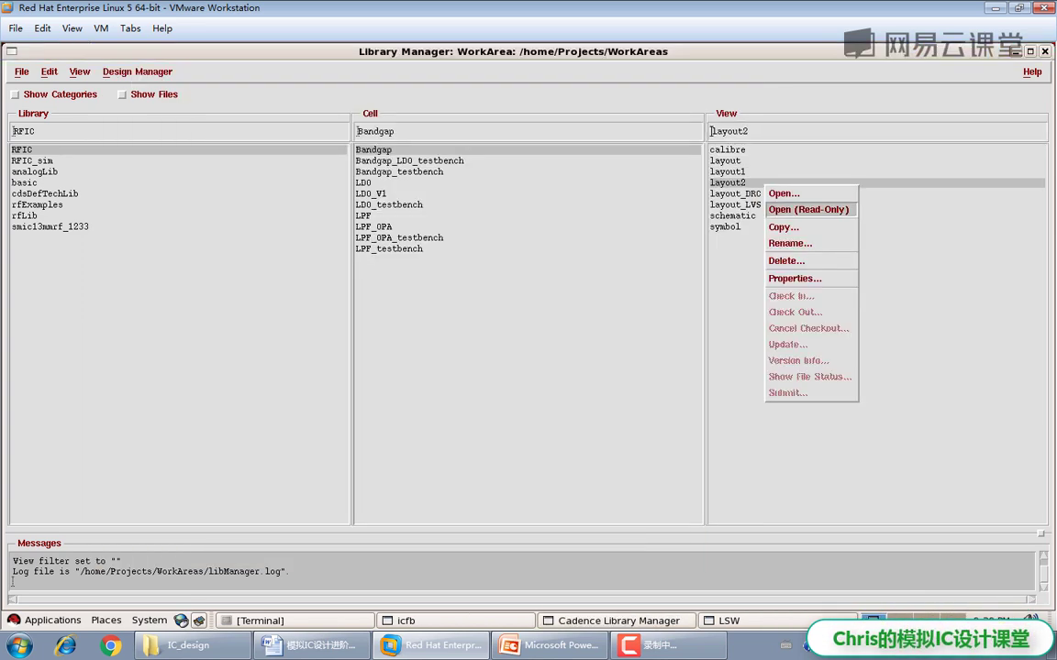
left_click(780, 207)
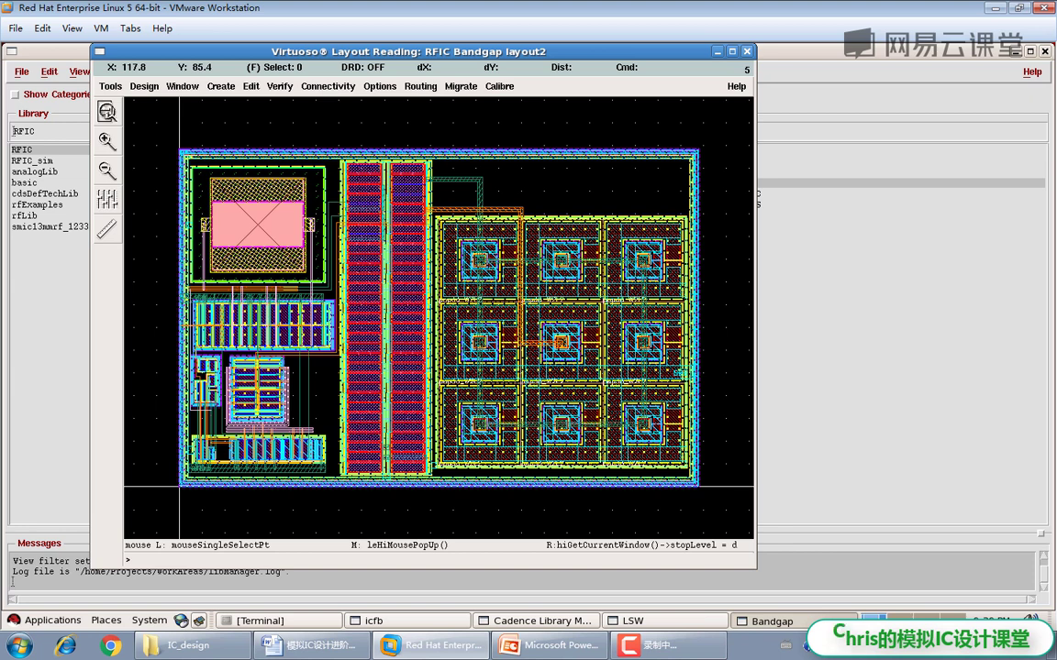
key("ctrl+w")
right_click(764, 194)
left_click(808, 217)
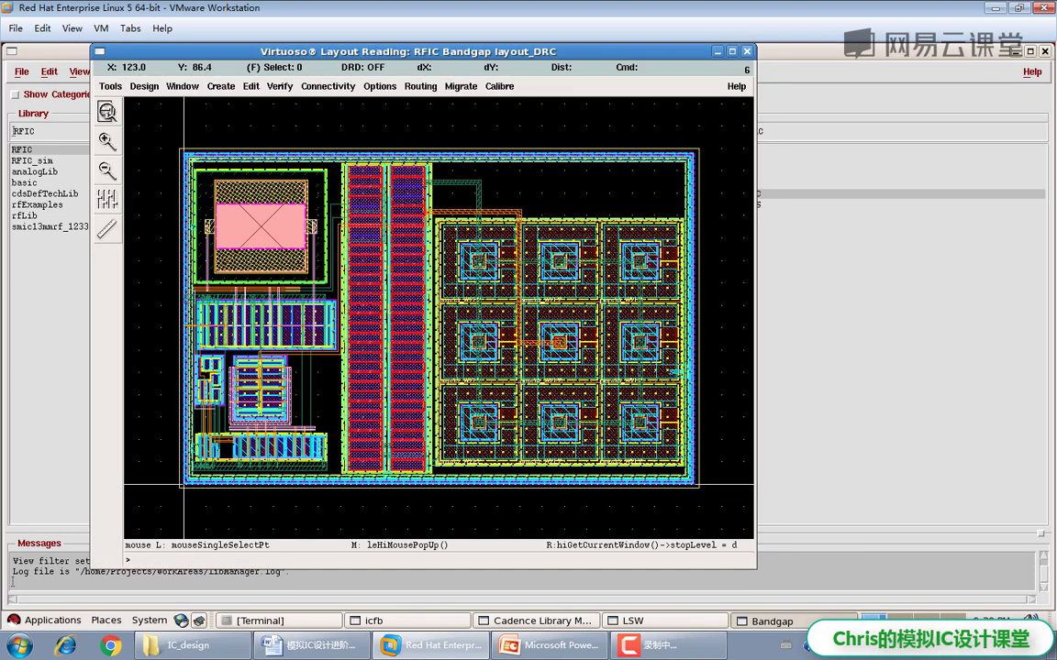
key("ctrl+w")
left_click(734, 204)
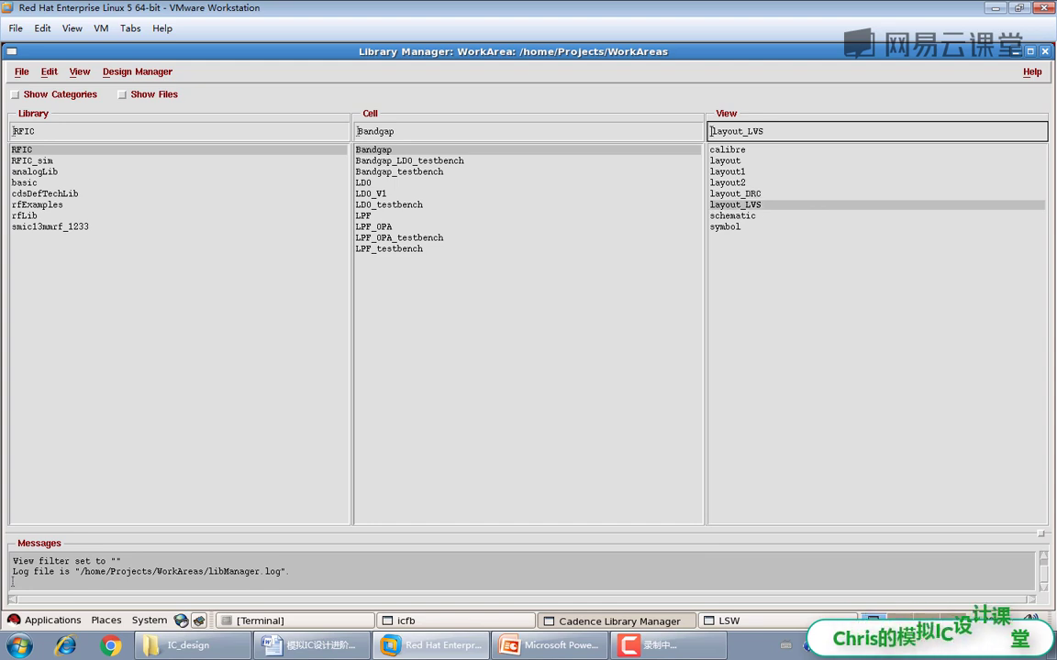
Step: Open the Bandgap_testbench schematic read-only, then close it
left_click(399, 172)
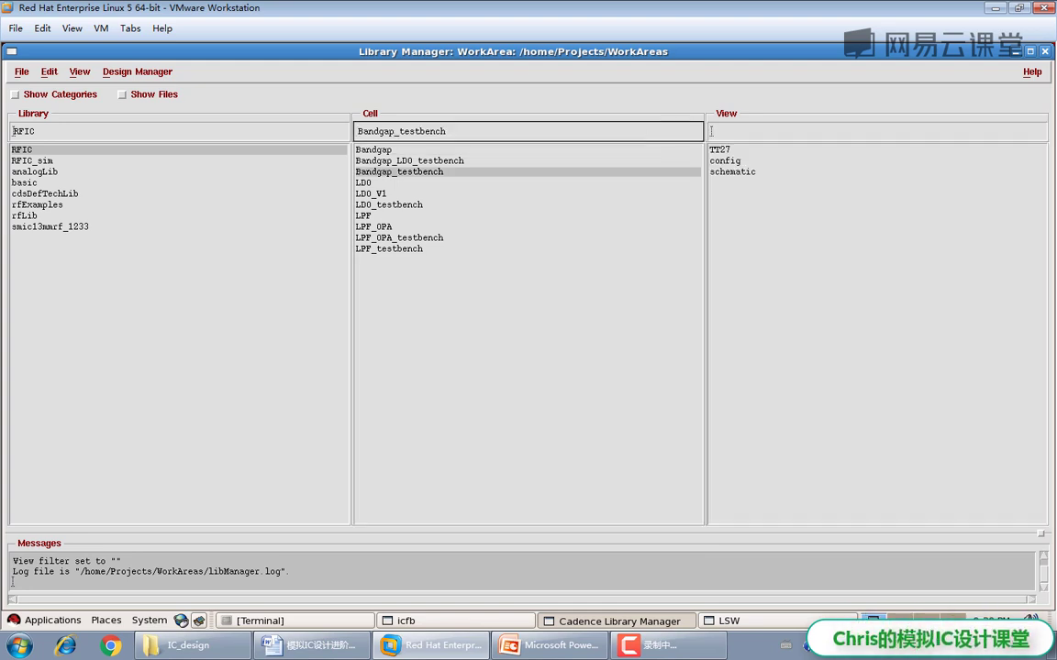
left_click(732, 171)
right_click(741, 171)
left_click(779, 195)
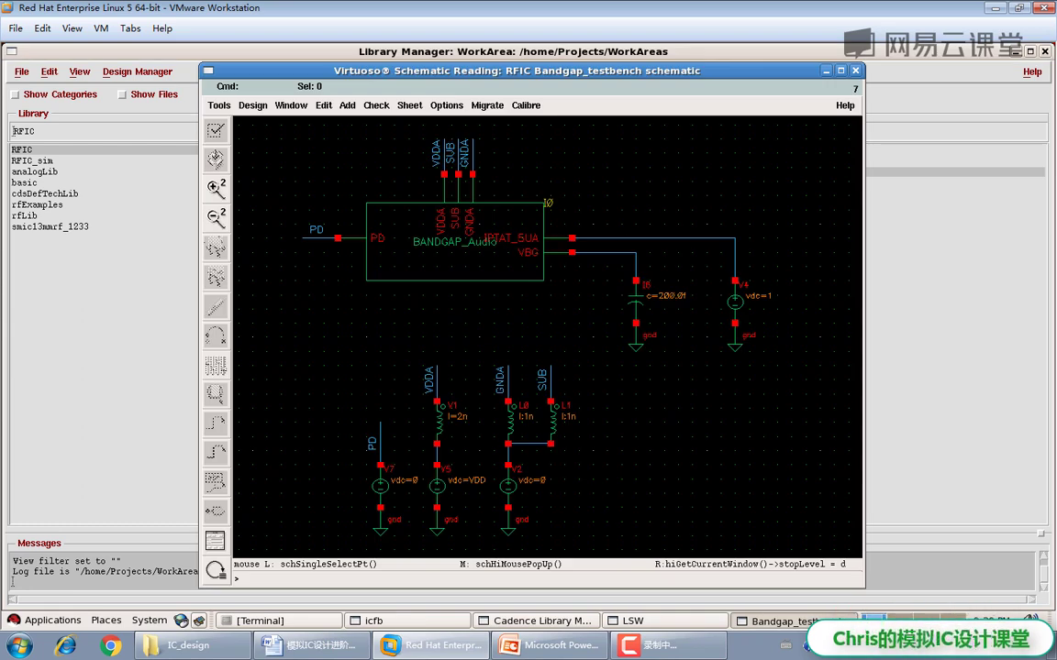
left_click(855, 71)
Step: View the LPF_OPA schematic and layout_lvs read-only, closing each
left_click(364, 183)
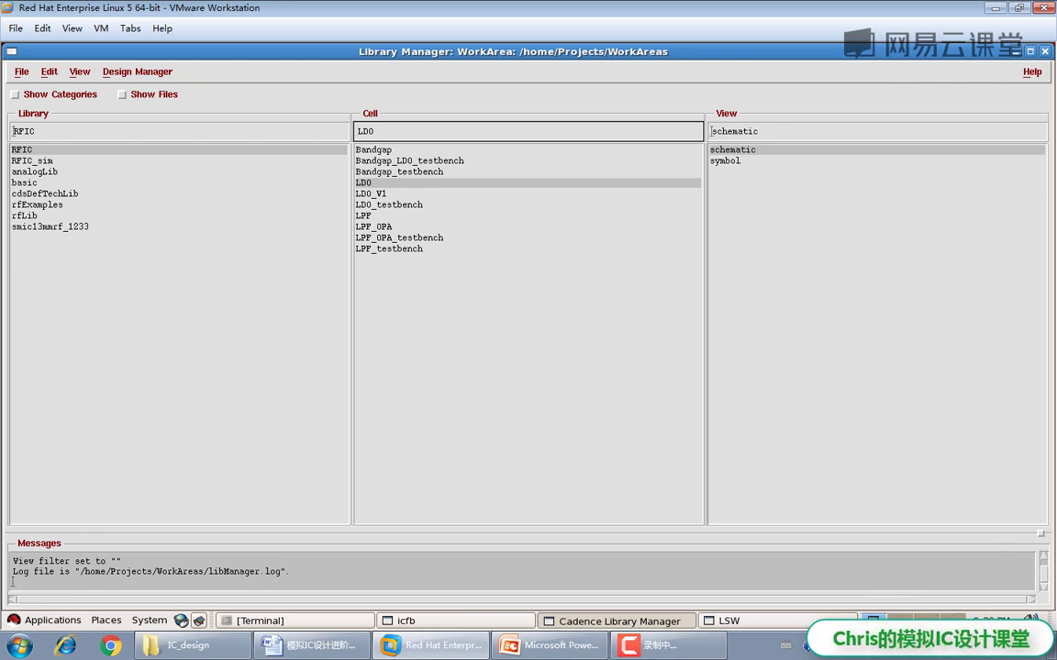
left_click(375, 226)
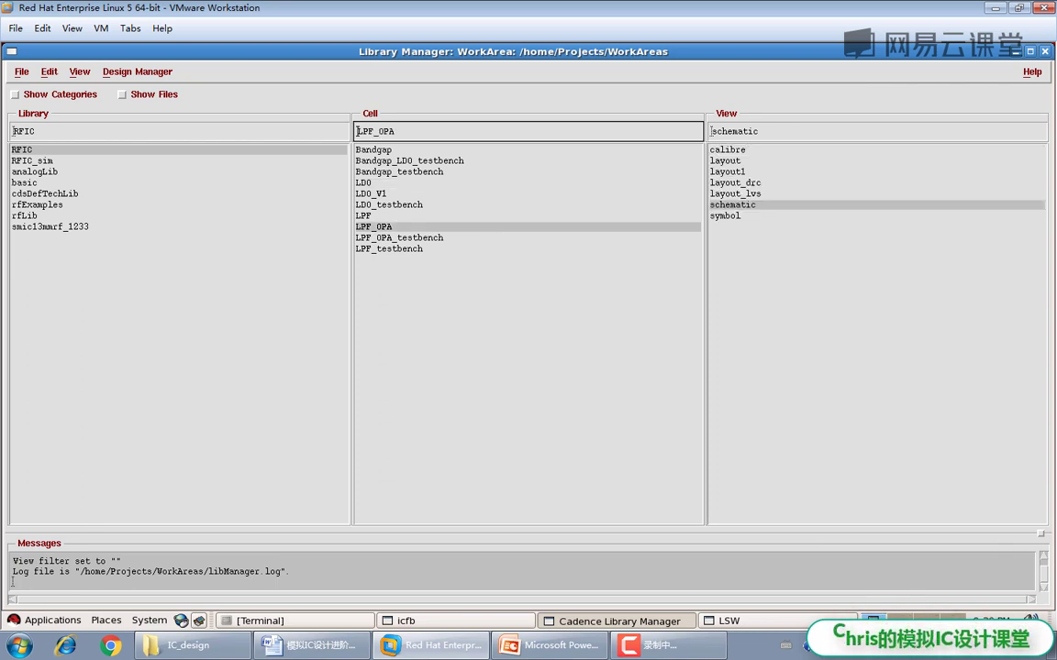
right_click(725, 204)
left_click(729, 212)
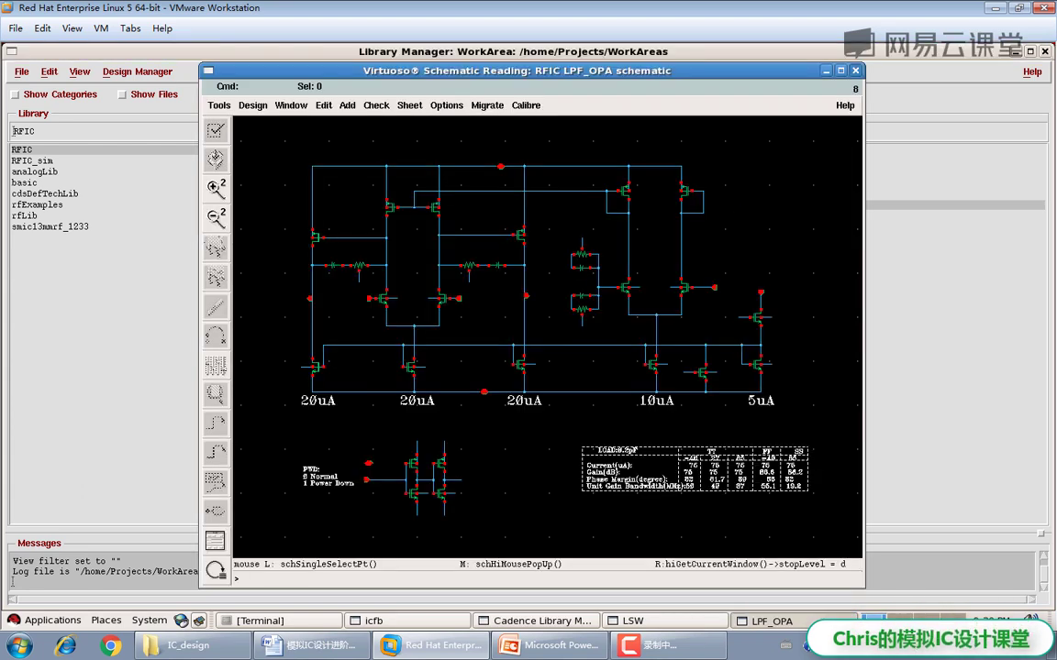
key("alt+F4")
left_click(735, 194)
right_click(757, 195)
left_click(789, 216)
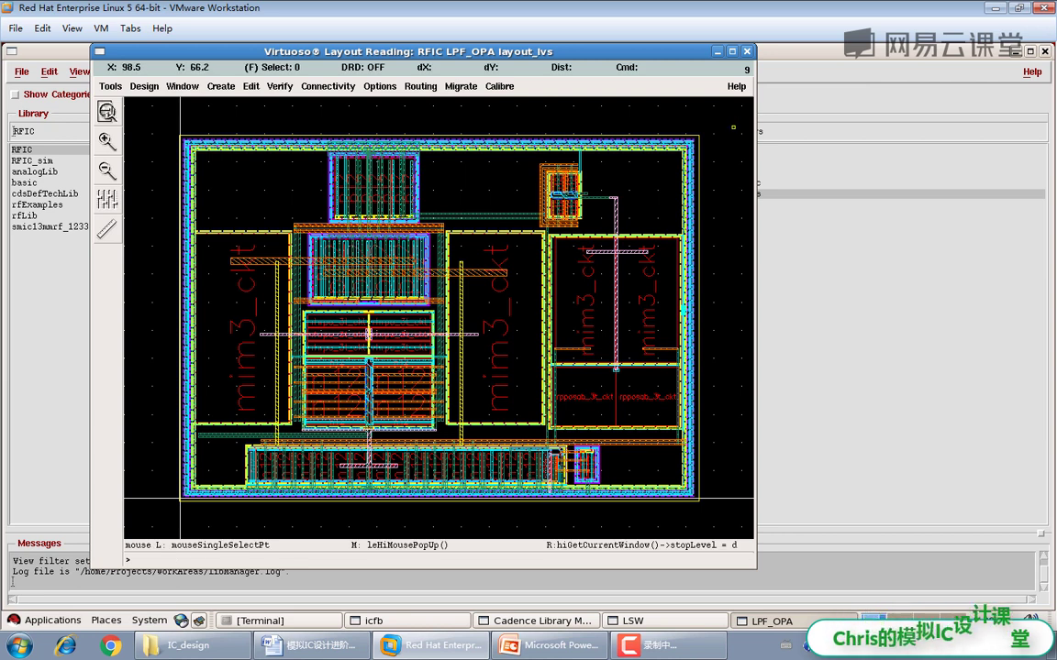
key("alt+F4")
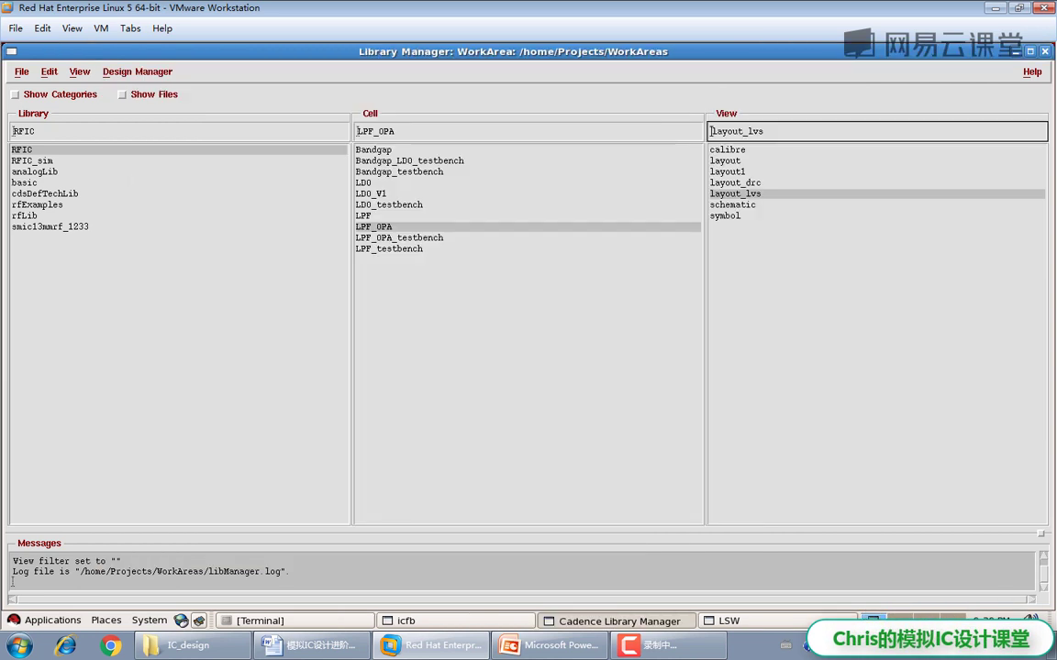
Step: Open the LPF cell's schematic read-only, then close it
key("shift+Tab")
key("Up")
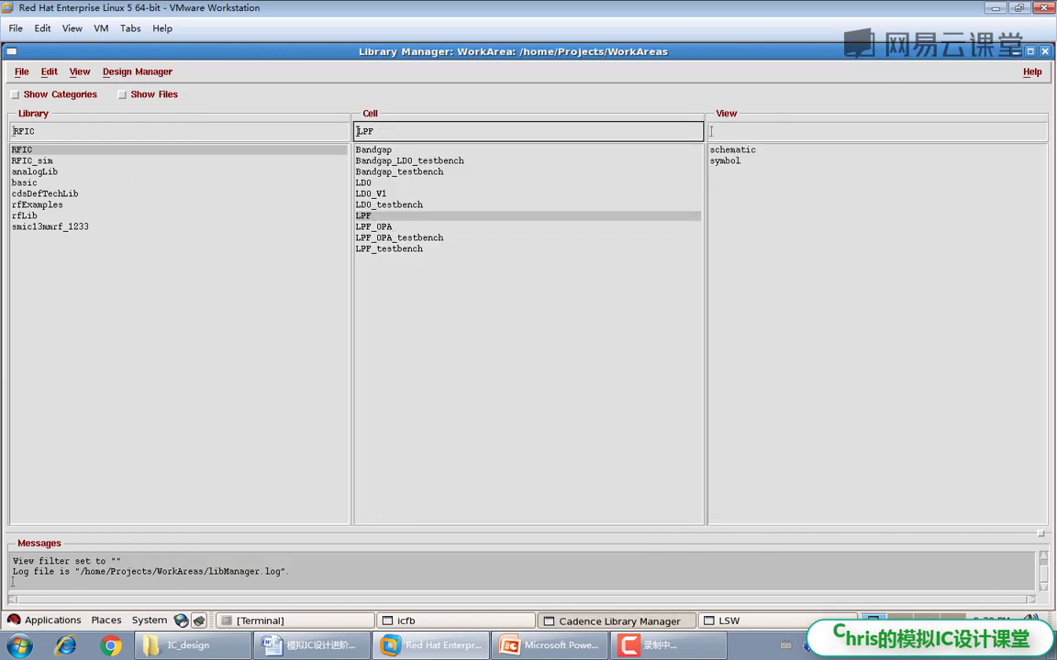
left_click(732, 150)
right_click(734, 149)
left_click(771, 156)
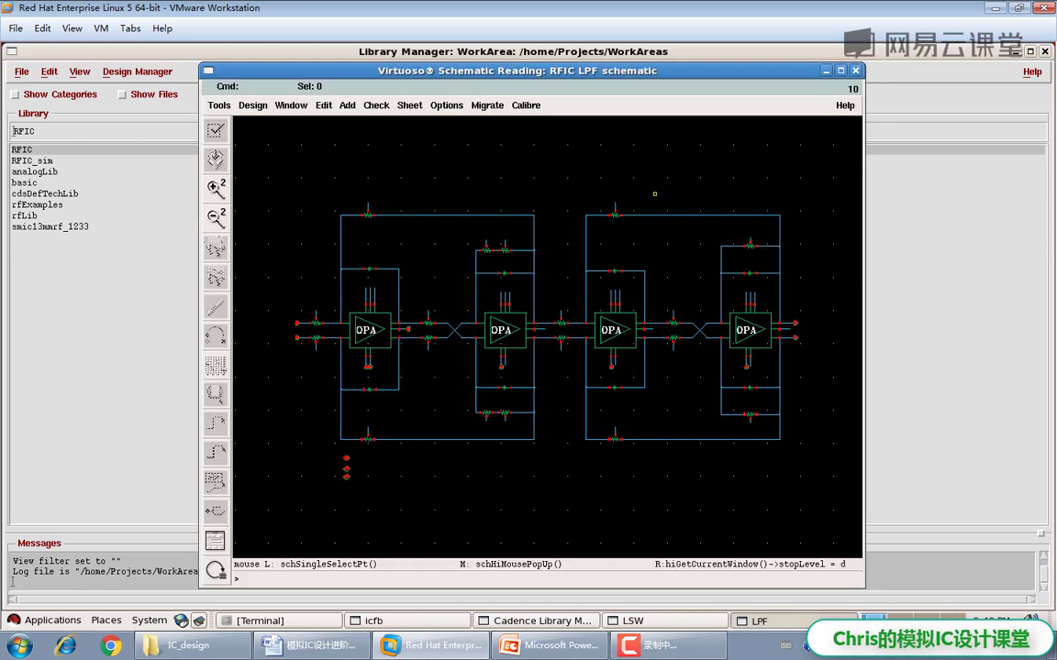
key("alt+F4")
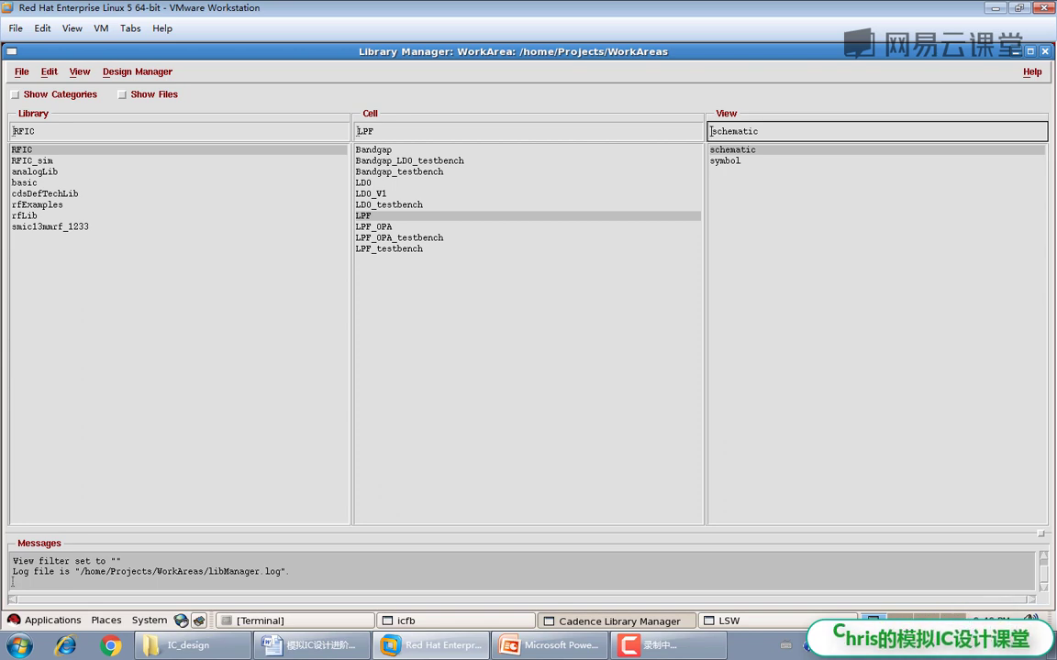
Step: Reselect the Bandgap cell, then bring up PowerPoint's contents slide listing the six chapters
left_click(374, 150)
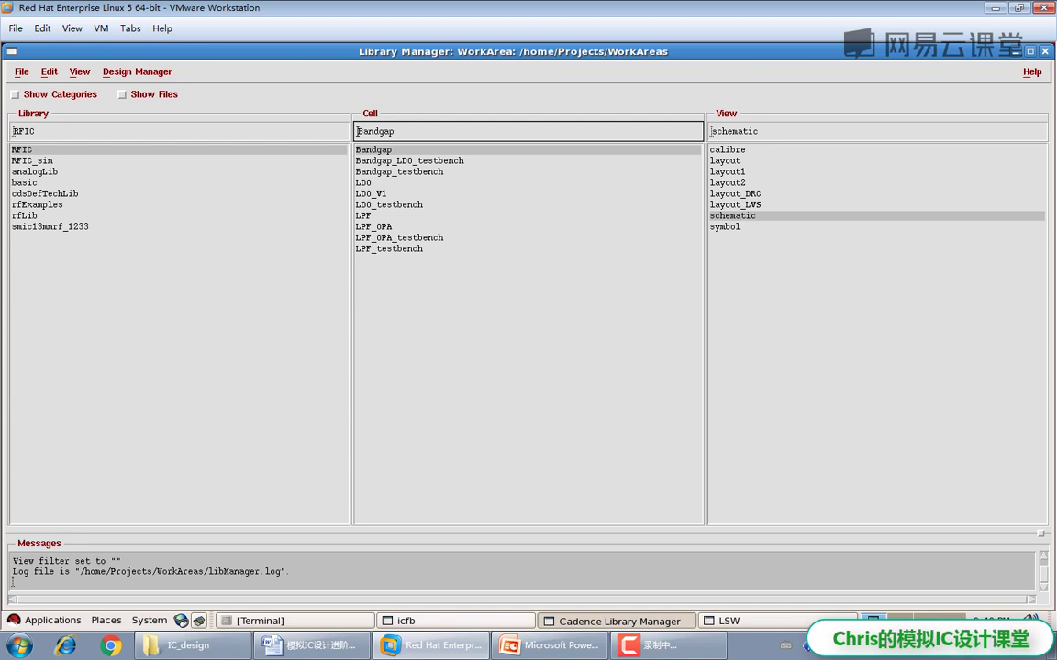
mouse_move(547, 645)
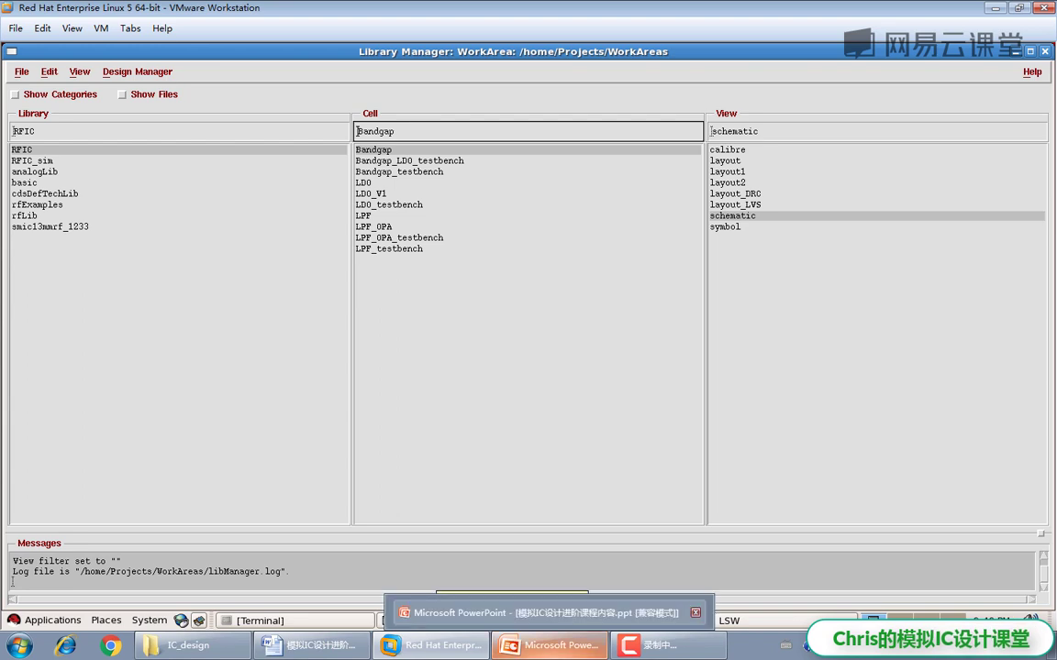
left_click(548, 645)
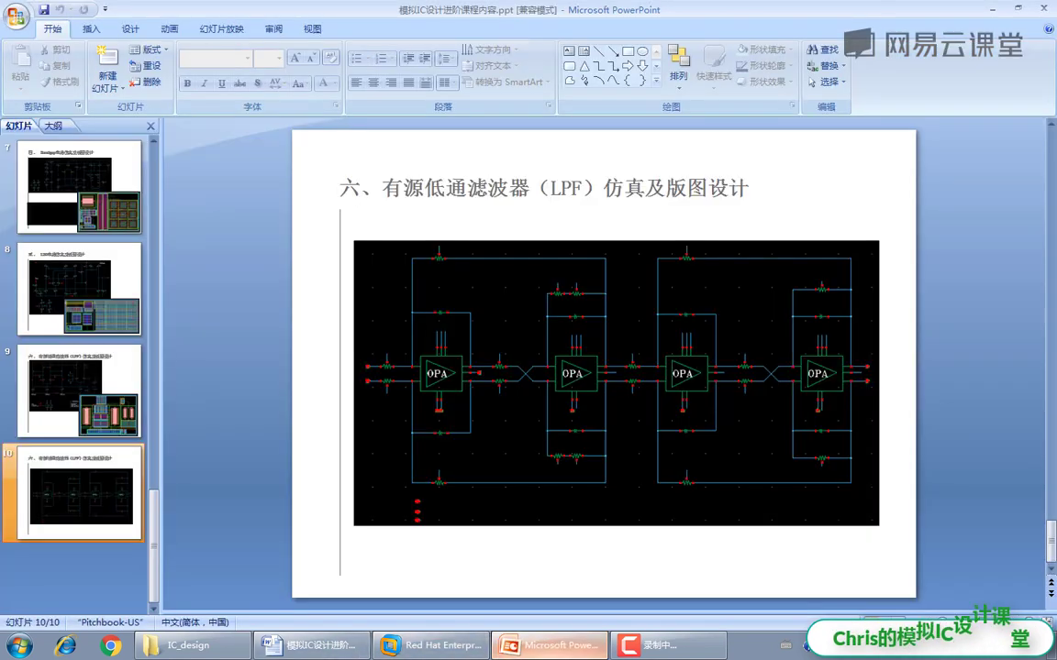
scroll(604, 367, "up", 9)
scroll(604, 367, "down", 1)
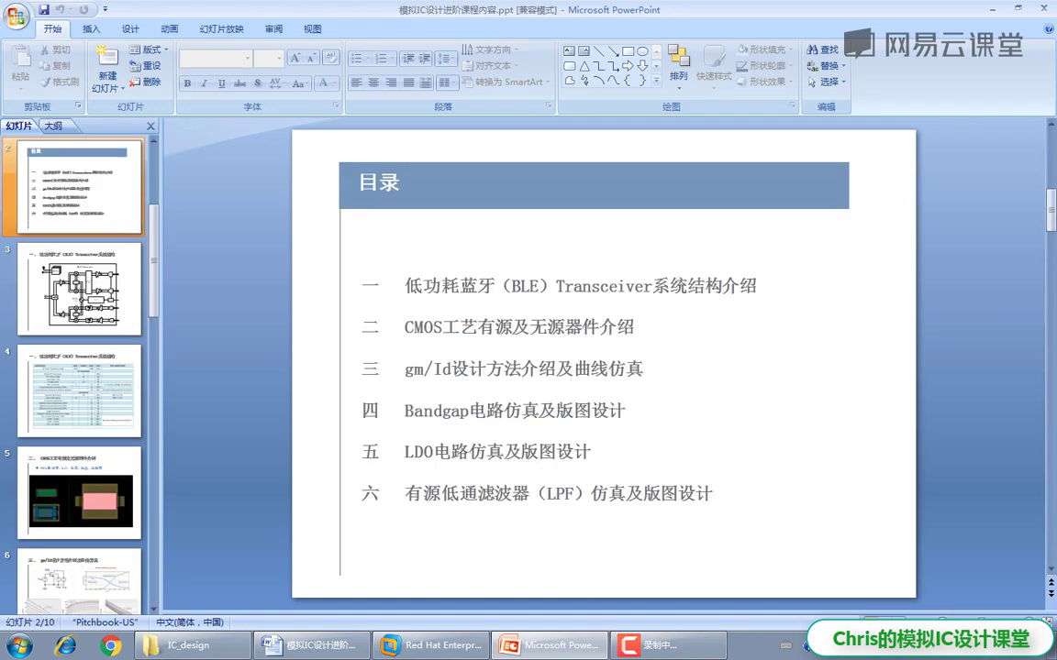